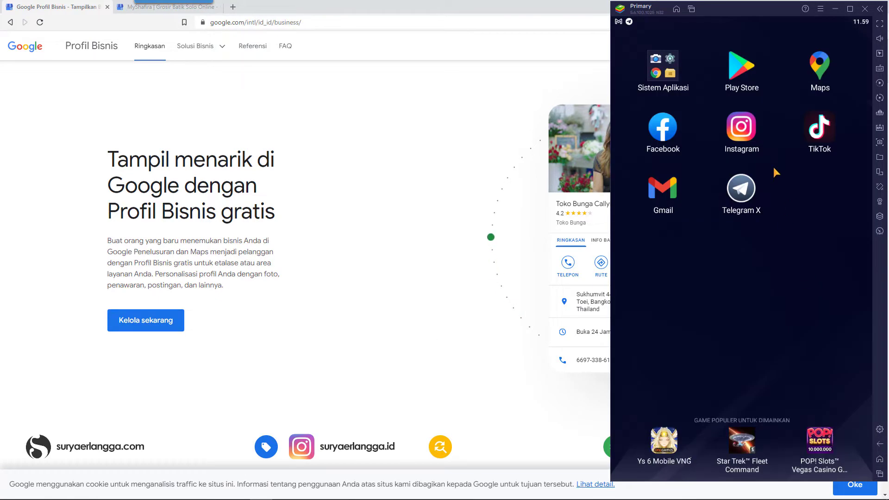
- Open Gmail and read the Google Business Profile reminder e-mail about the Google Bisnisku app
{"action": "left_click", "coordinate": [663, 187]}
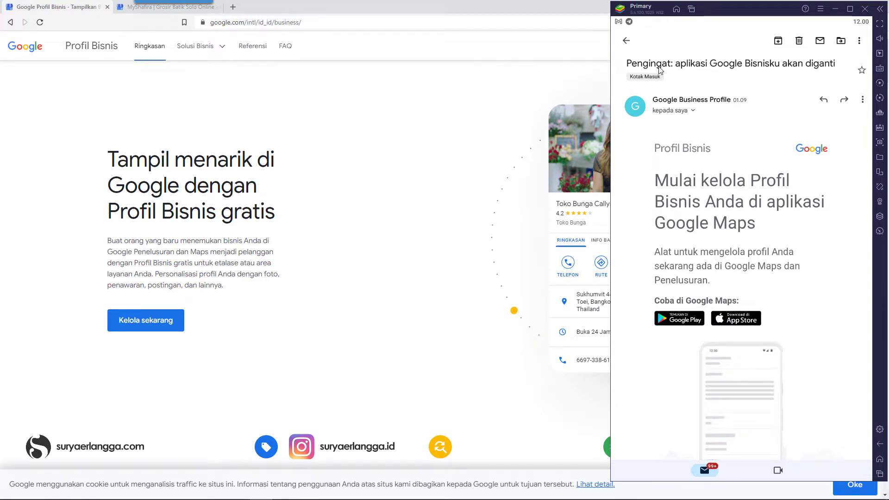
{"action": "scroll", "coordinate": [758, 211], "scroll_direction": "down", "scroll_amount": 10}
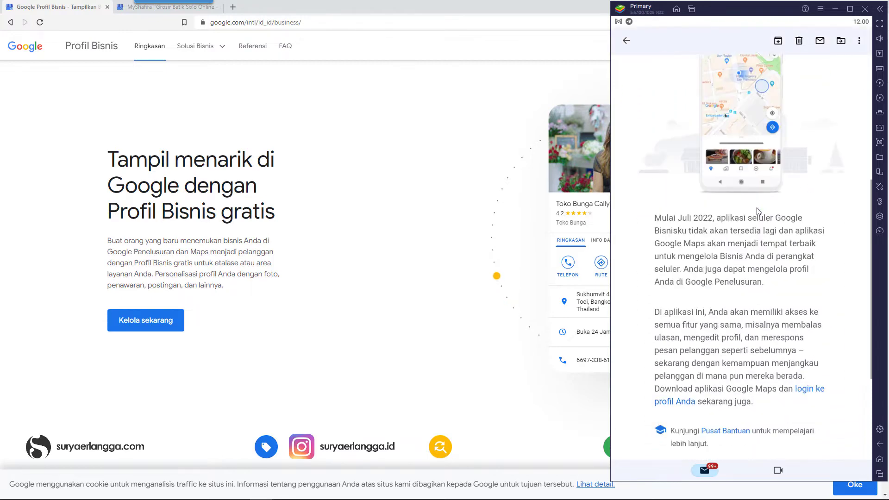
{"action": "scroll", "coordinate": [751, 215], "scroll_direction": "up", "scroll_amount": 4}
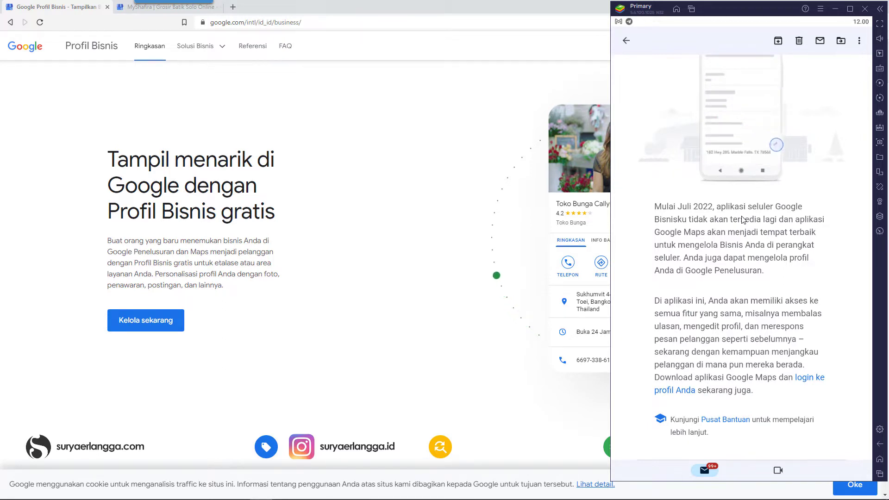
- Switch to the Play Store, search for "google bisnisku" and look through the results for Google's business app
{"action": "left_click", "coordinate": [880, 459]}
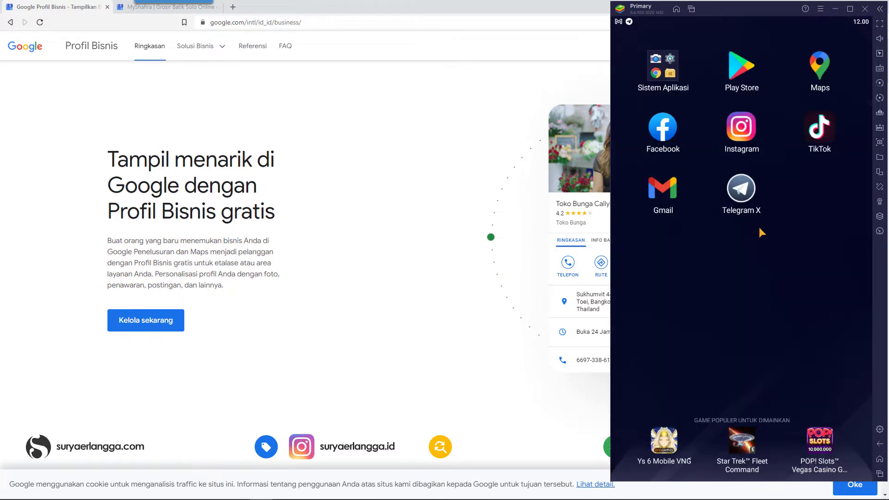
{"action": "left_click", "coordinate": [740, 82]}
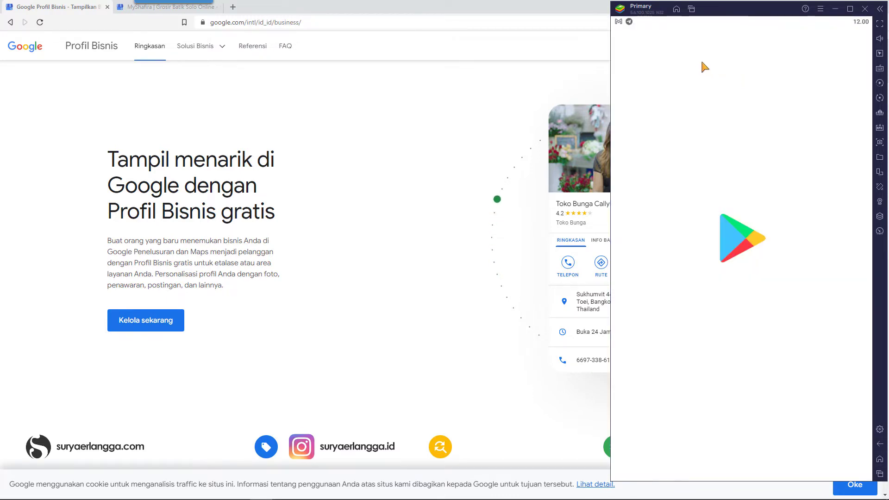
{"action": "left_click", "coordinate": [704, 48]}
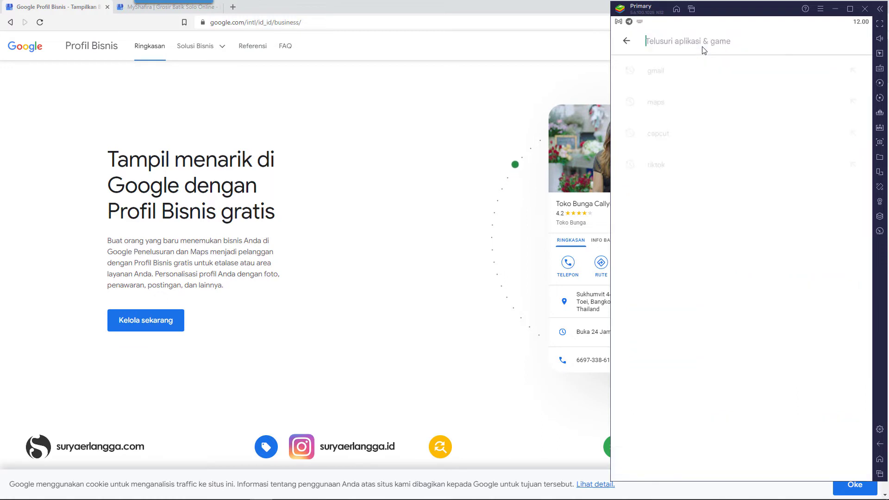
{"action": "type", "text": "google bisnisku"}
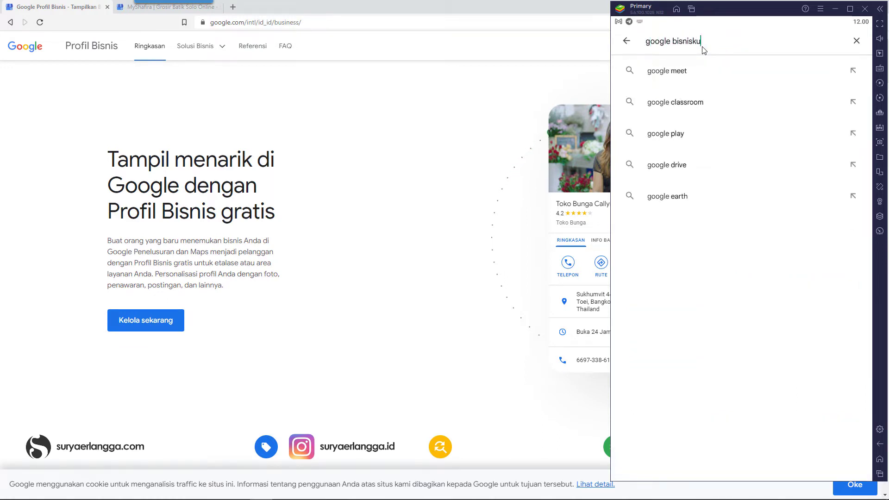
{"action": "key", "text": "Return"}
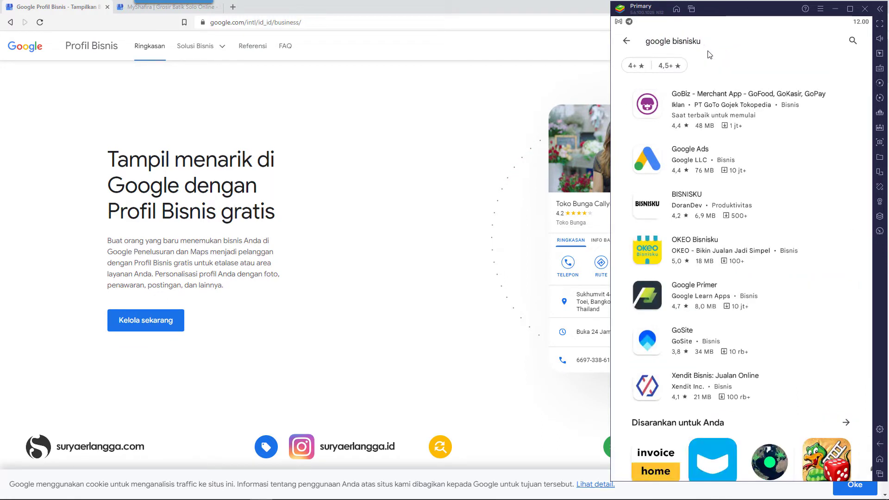
{"action": "scroll", "coordinate": [715, 181], "scroll_direction": "down", "scroll_amount": 4}
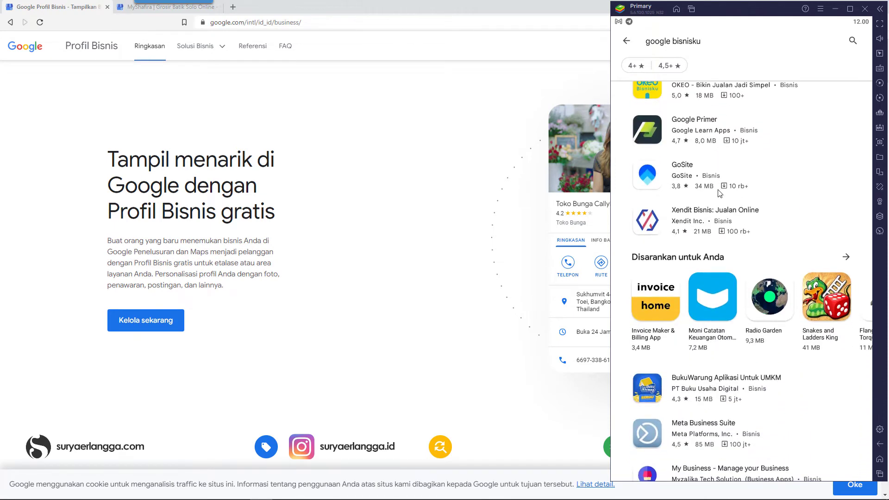
{"action": "scroll", "coordinate": [720, 193], "scroll_direction": "down", "scroll_amount": 12}
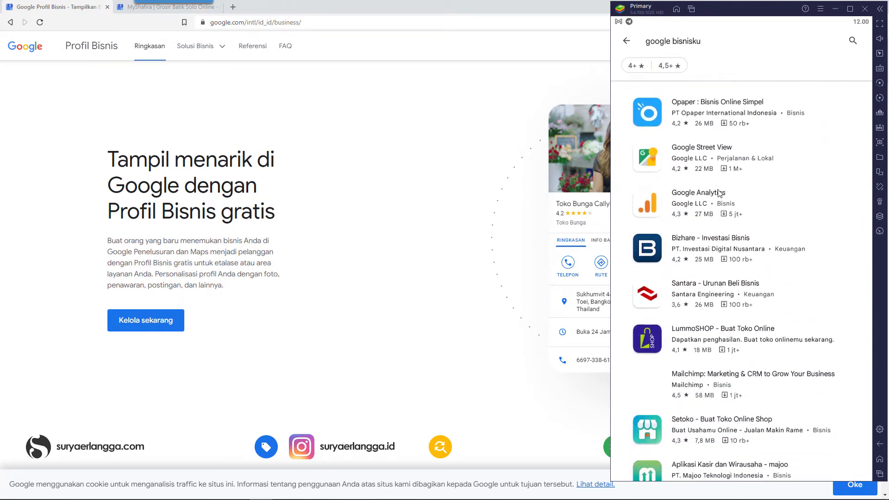
{"action": "scroll", "coordinate": [720, 193], "scroll_direction": "down", "scroll_amount": 5}
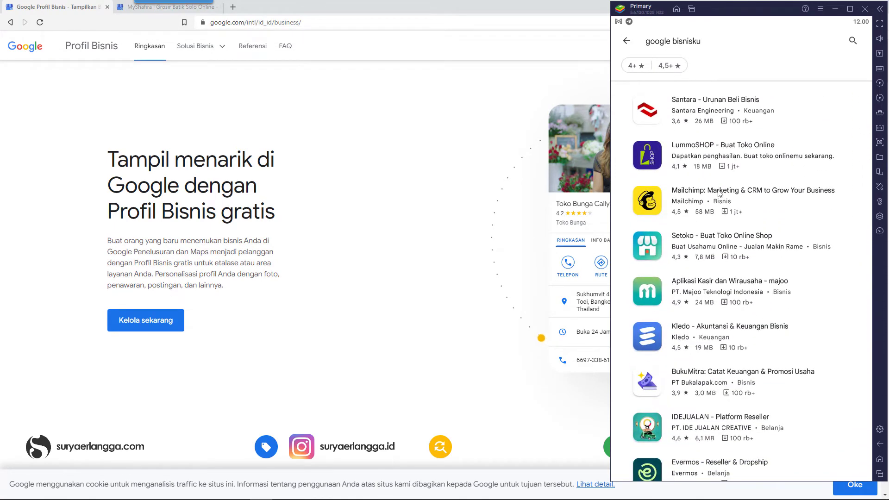
{"action": "scroll", "coordinate": [718, 193], "scroll_direction": "down", "scroll_amount": 12}
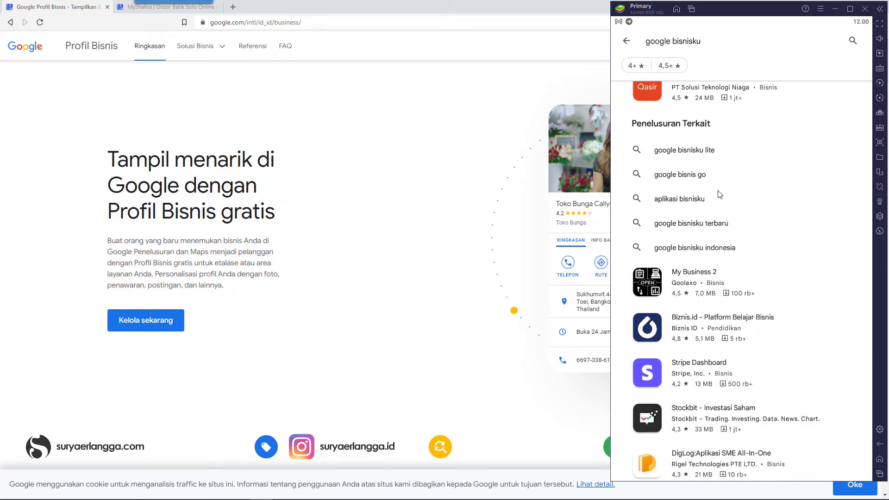
{"action": "scroll", "coordinate": [720, 194], "scroll_direction": "down", "scroll_amount": 2}
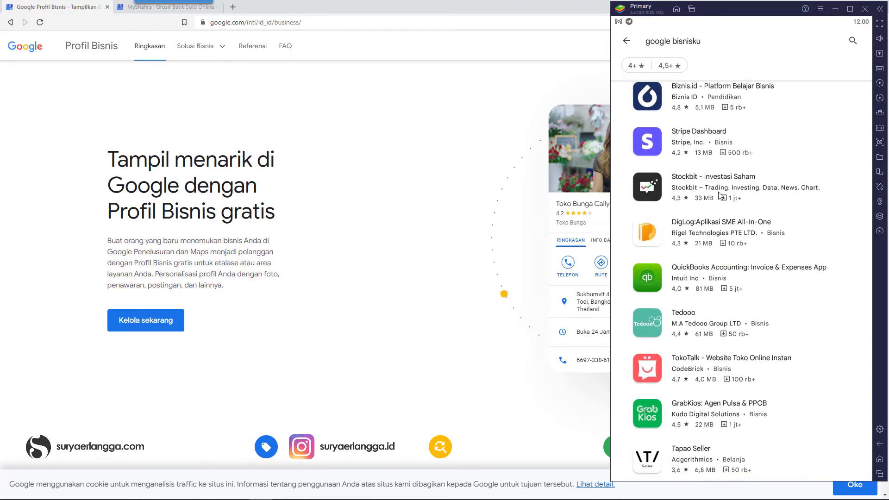
- Search the Play Store for "google mybusiness" and check the results for Google's official business app
{"action": "left_click", "coordinate": [710, 44]}
{"action": "type", "text": "goog"}
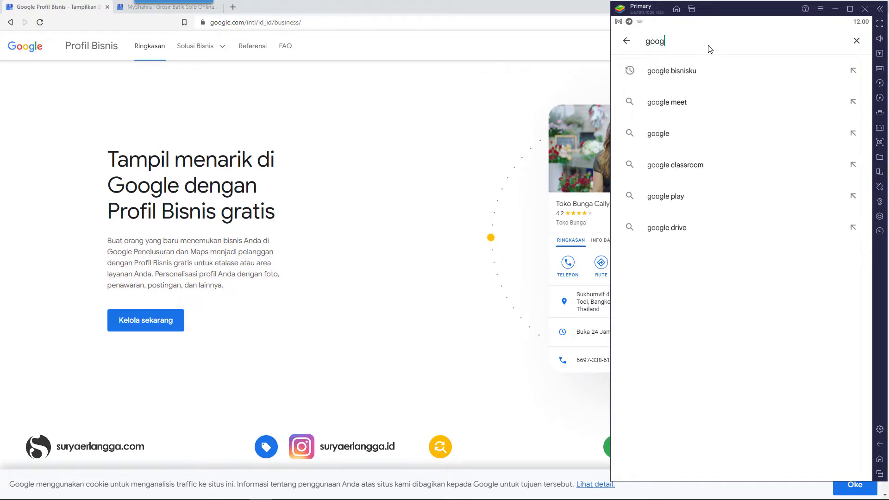
{"action": "type", "text": "le mybusiness"}
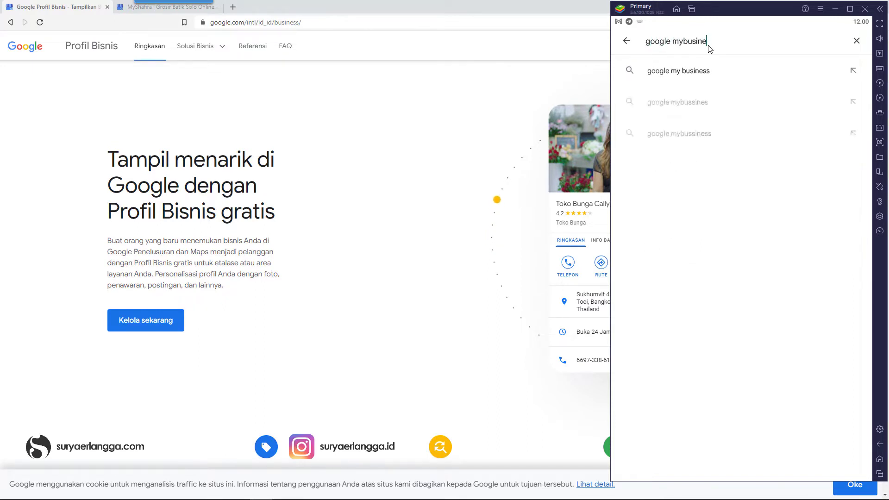
{"action": "key", "text": "Return"}
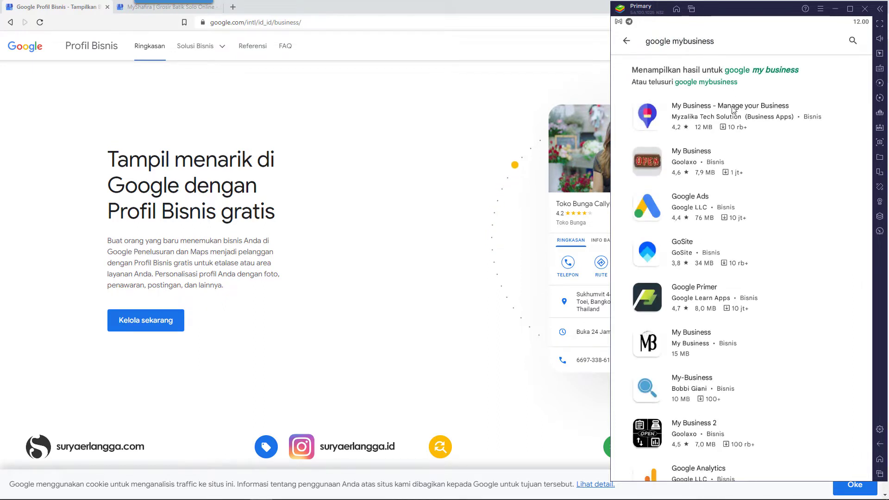
{"action": "scroll", "coordinate": [735, 175], "scroll_direction": "down", "scroll_amount": 5}
{"action": "scroll", "coordinate": [723, 172], "scroll_direction": "up", "scroll_amount": 4}
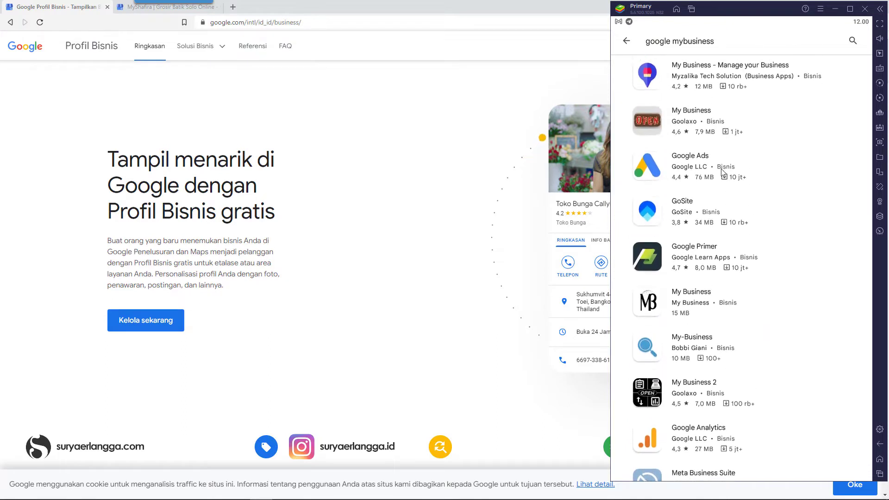
- Open the developer page of Google LLC from the Google Ads listing and show all of its apps
{"action": "left_click", "coordinate": [692, 183]}
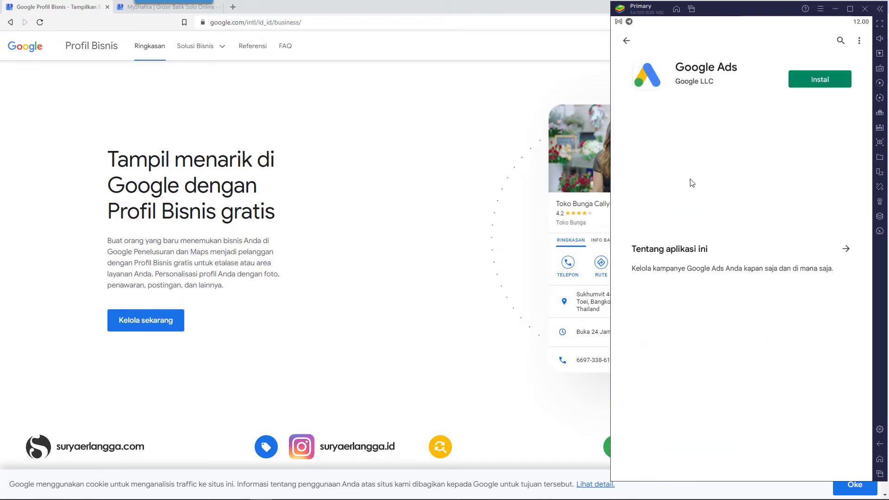
{"action": "left_click", "coordinate": [696, 82]}
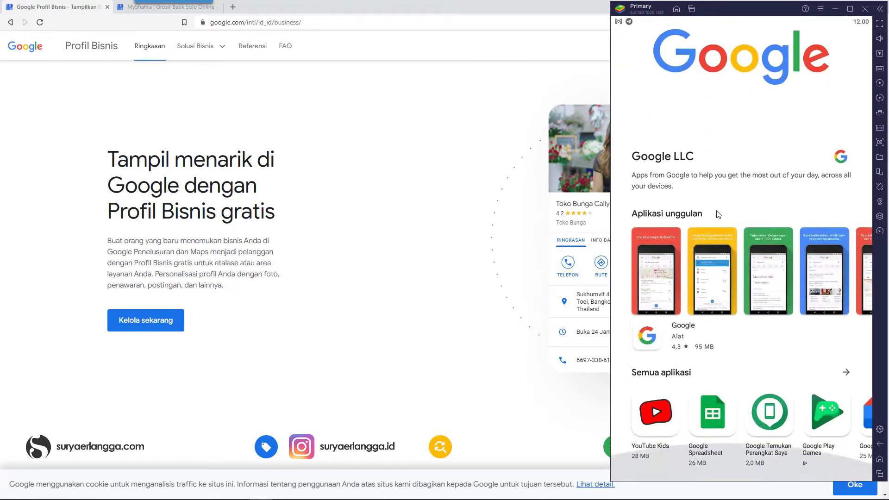
{"action": "left_click", "coordinate": [846, 372]}
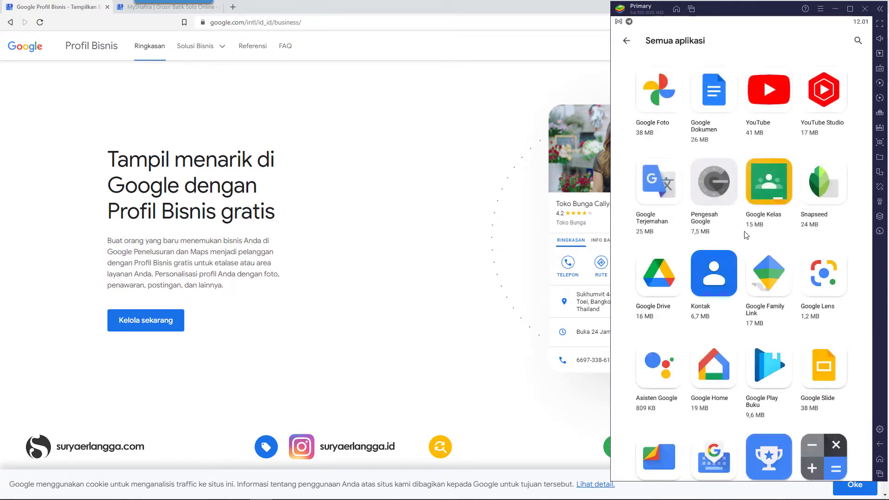
- Look through Google LLC's full app list for the Google Bisnisku app, and return to the developer page
{"action": "scroll", "coordinate": [747, 235], "scroll_direction": "down", "scroll_amount": 10}
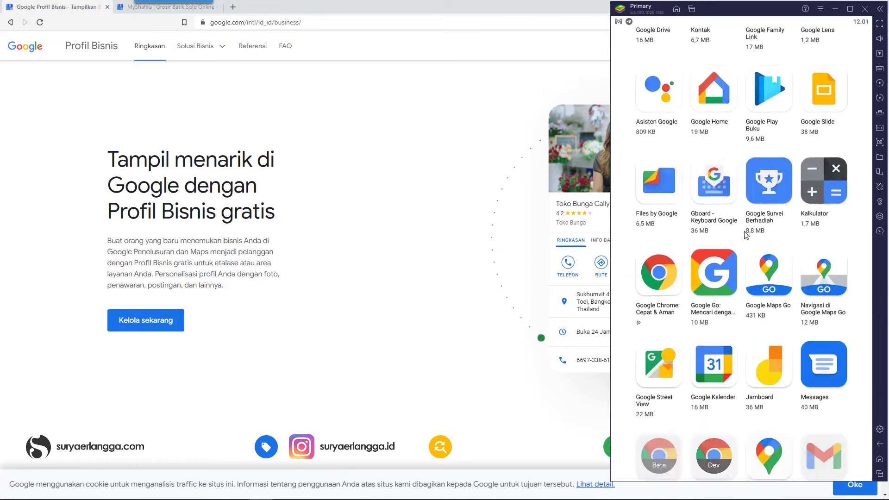
{"action": "scroll", "coordinate": [746, 236], "scroll_direction": "down", "scroll_amount": 8}
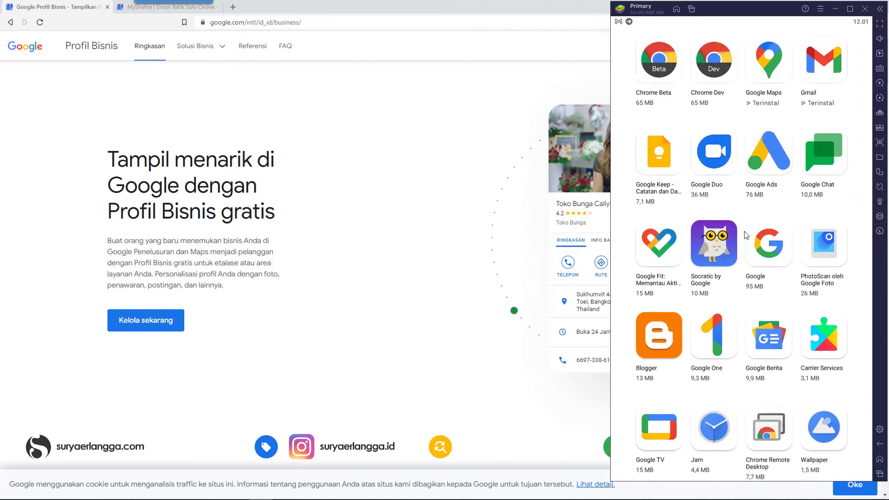
{"action": "scroll", "coordinate": [746, 235], "scroll_direction": "down", "scroll_amount": 9}
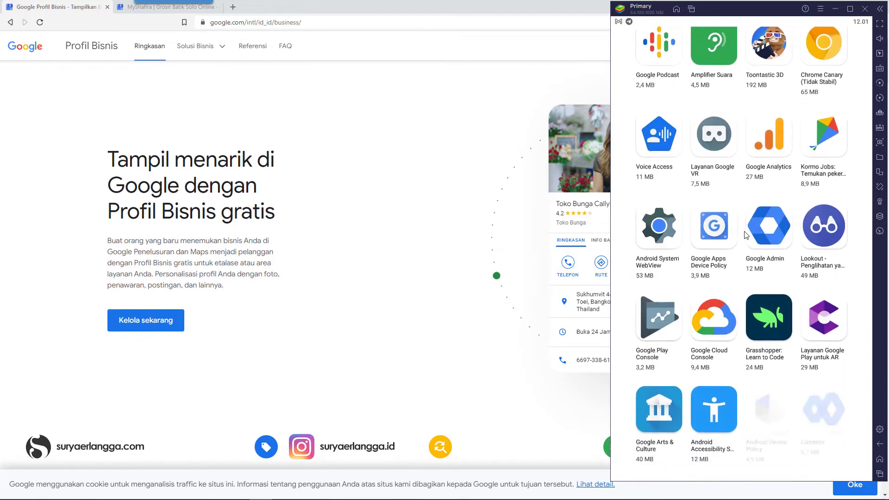
{"action": "scroll", "coordinate": [747, 235], "scroll_direction": "down", "scroll_amount": 5}
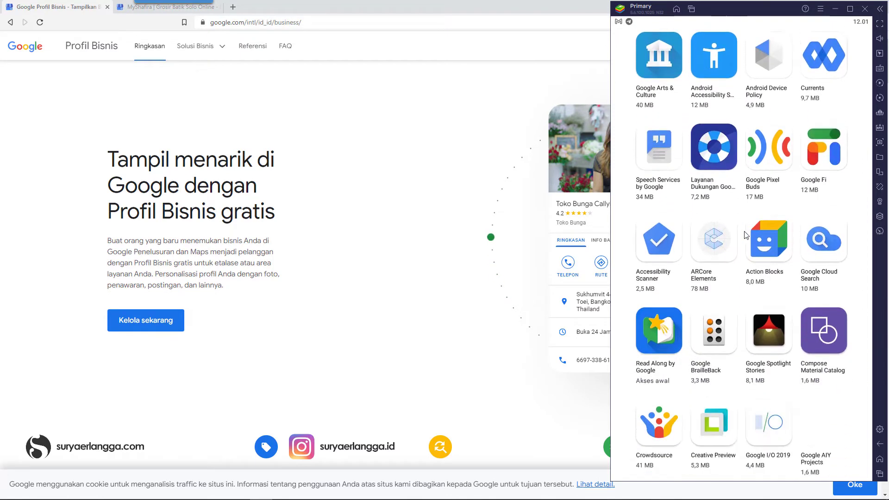
{"action": "scroll", "coordinate": [746, 235], "scroll_direction": "up", "scroll_amount": 9}
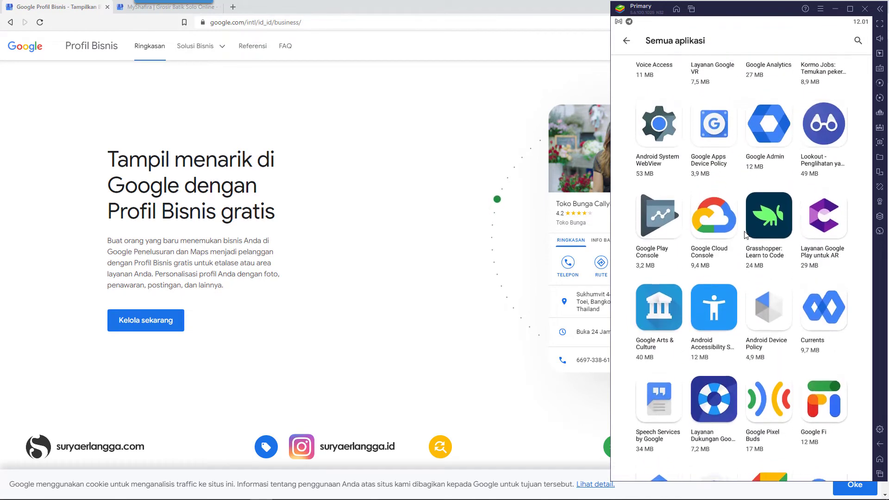
{"action": "scroll", "coordinate": [747, 235], "scroll_direction": "up", "scroll_amount": 10}
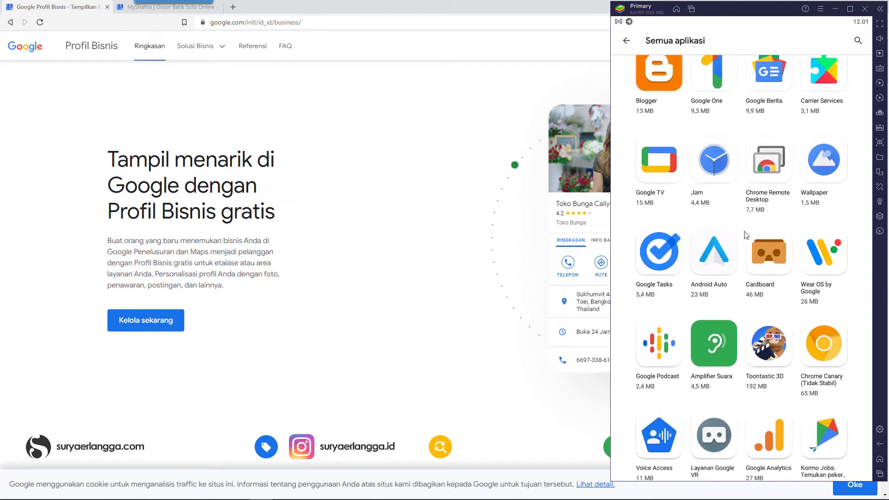
{"action": "scroll", "coordinate": [747, 235], "scroll_direction": "up", "scroll_amount": 6}
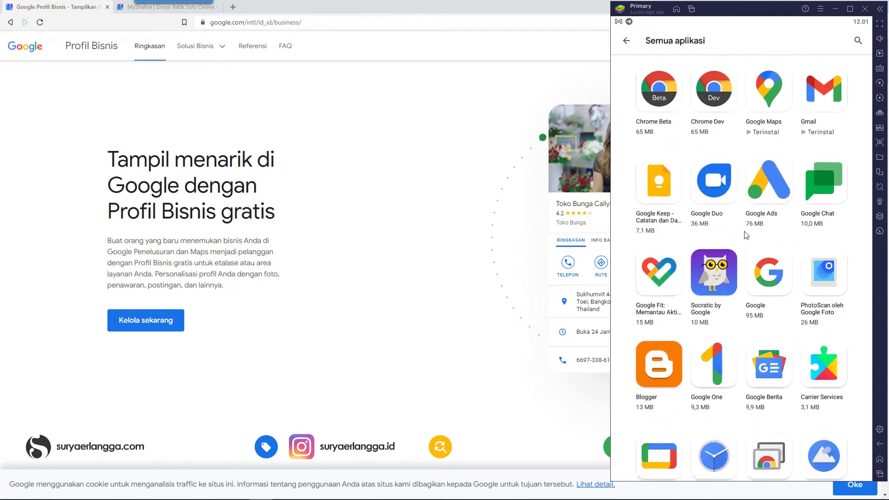
{"action": "scroll", "coordinate": [747, 235], "scroll_direction": "up", "scroll_amount": 8}
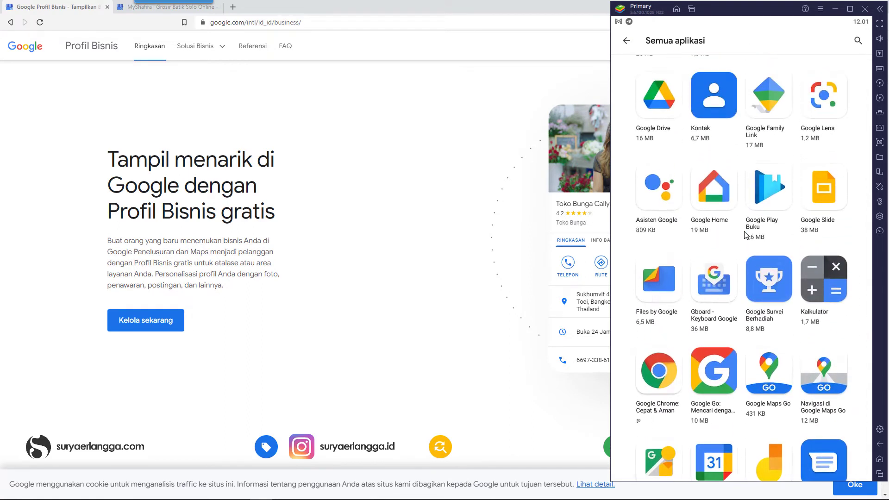
{"action": "scroll", "coordinate": [747, 235], "scroll_direction": "up", "scroll_amount": 2}
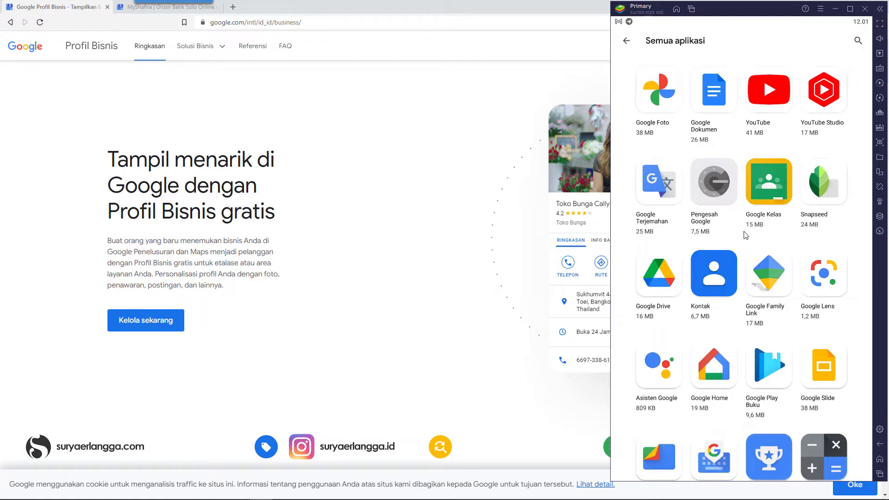
{"action": "left_click", "coordinate": [627, 43]}
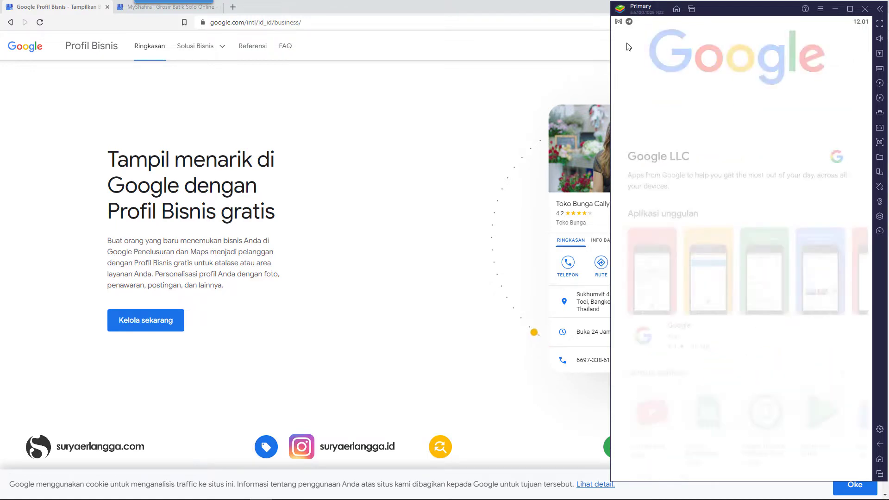
- Switch back to Gmail and reread the e-mail's paragraphs about managing the business profile in Google Maps
{"action": "left_click", "coordinate": [880, 459]}
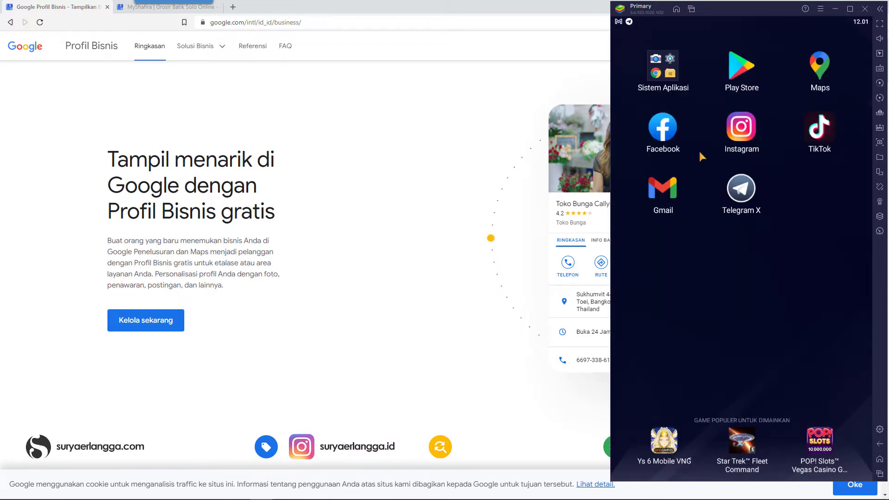
{"action": "left_click", "coordinate": [667, 195]}
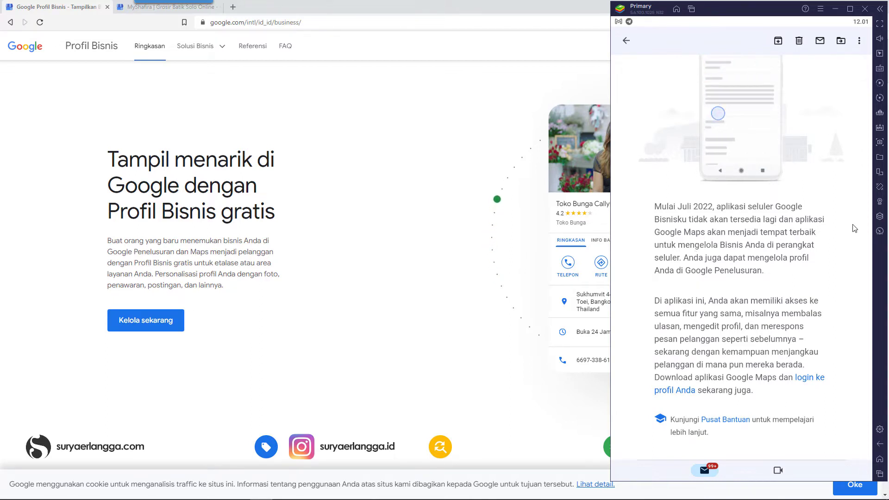
- Switch to Google Maps and close the MyShafira | Grosir Batik Solo Online listing to return to the main map
{"action": "left_click", "coordinate": [880, 459]}
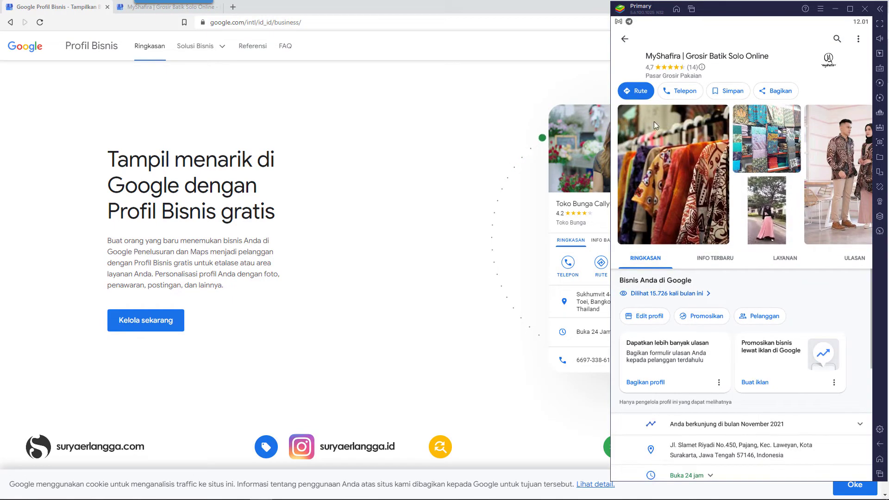
{"action": "left_click", "coordinate": [625, 39]}
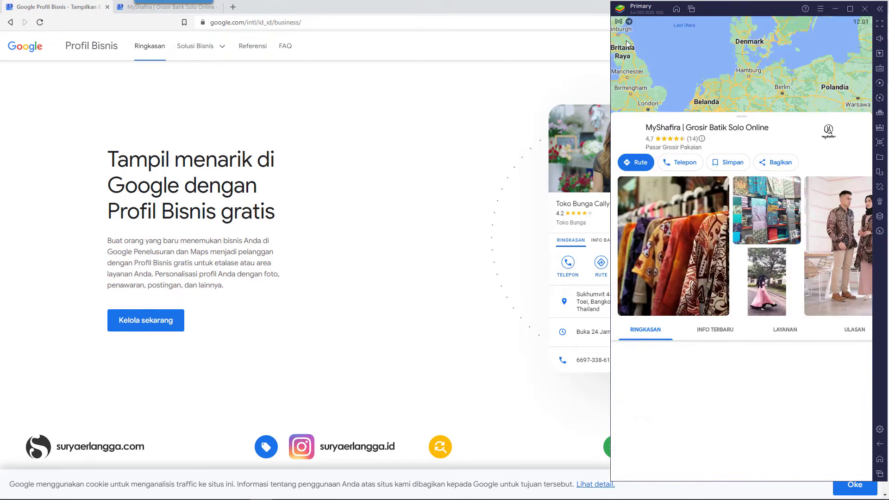
{"action": "left_click", "coordinate": [626, 40]}
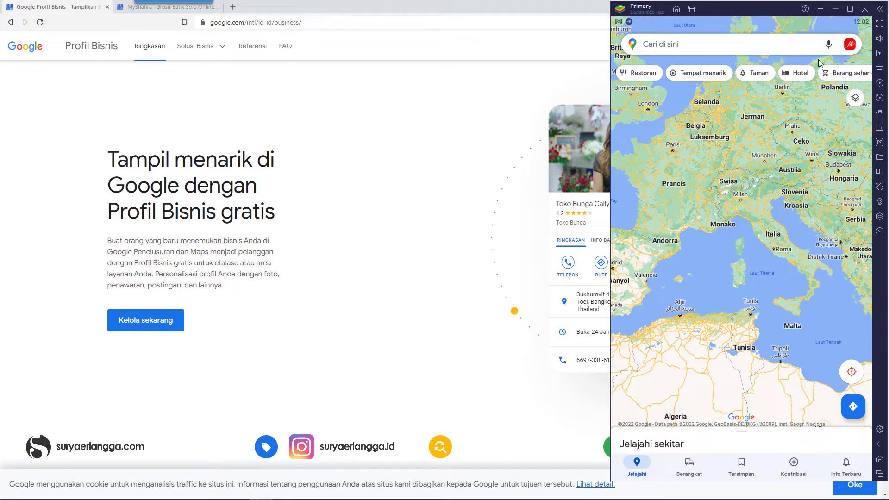
- Open the MyShafira | Grosir Batik Solo Online profile from the account's list of business profiles
{"action": "left_click", "coordinate": [851, 44]}
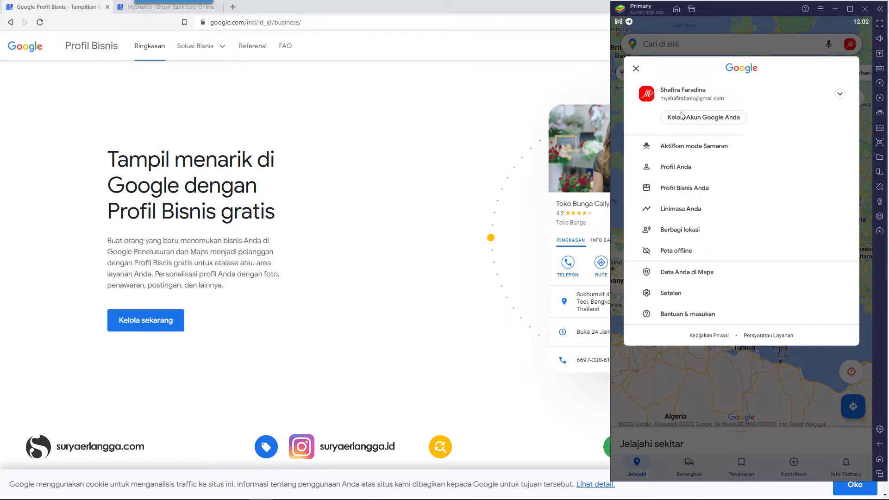
{"action": "left_click", "coordinate": [684, 190]}
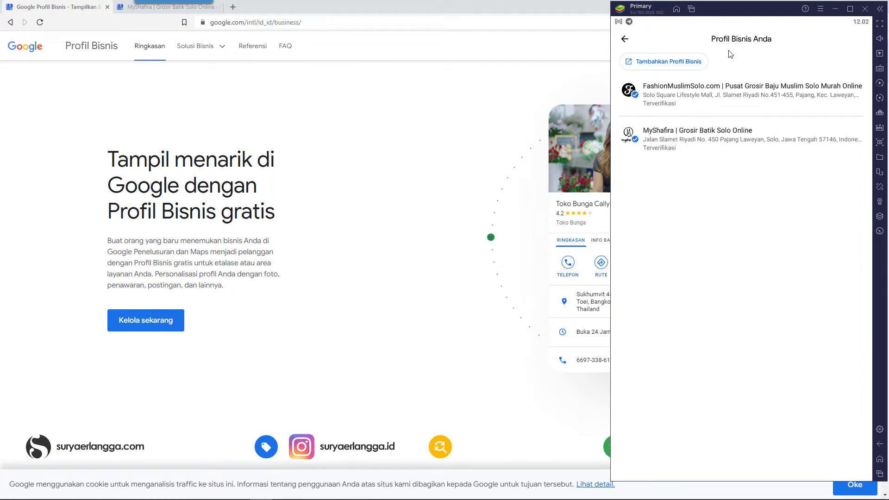
{"action": "left_click", "coordinate": [697, 139]}
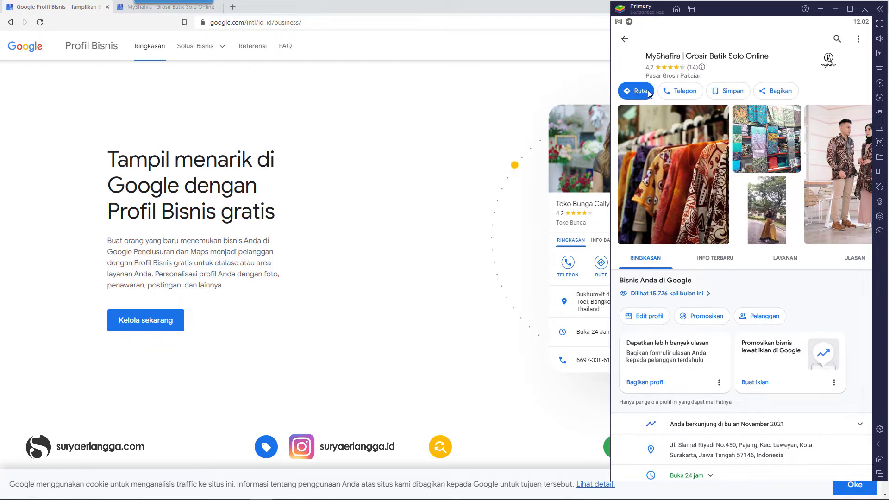
- View the sharing options and the performance report of the MyShafira profile, returning to its overview
{"action": "left_click", "coordinate": [772, 94]}
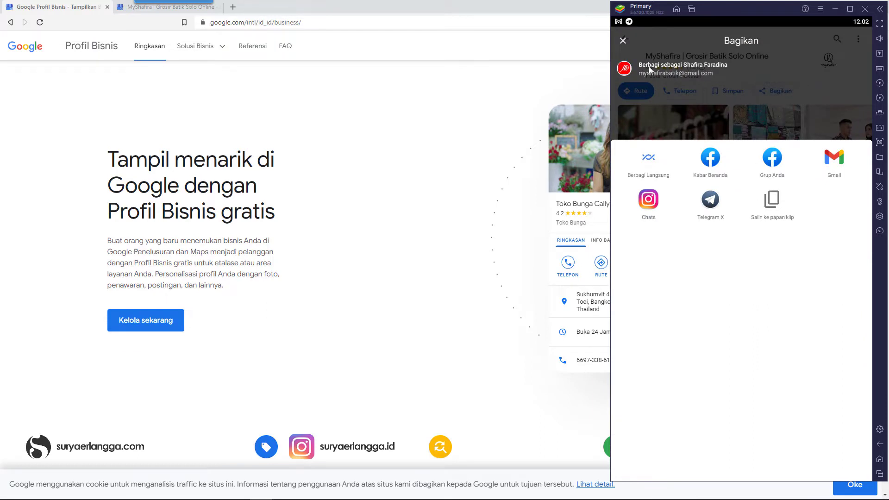
{"action": "left_click", "coordinate": [624, 41]}
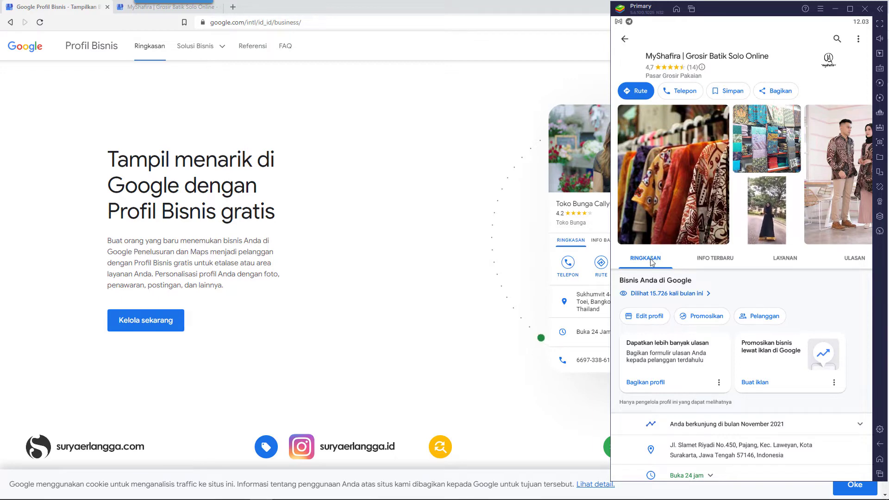
{"action": "scroll", "coordinate": [670, 286], "scroll_direction": "down", "scroll_amount": 5}
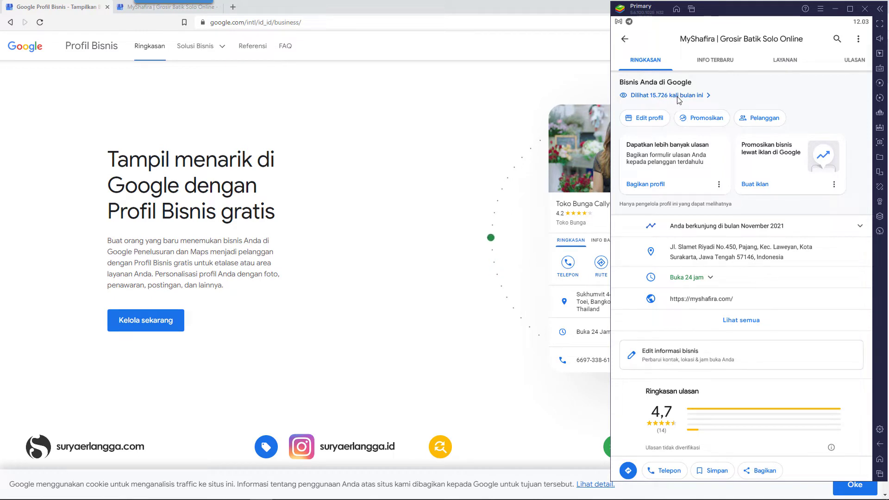
{"action": "left_click", "coordinate": [679, 98]}
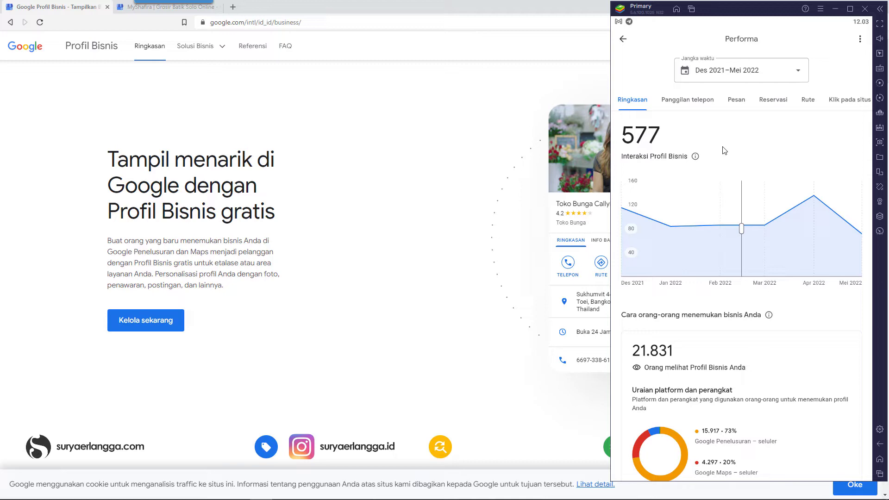
{"action": "left_click", "coordinate": [624, 39]}
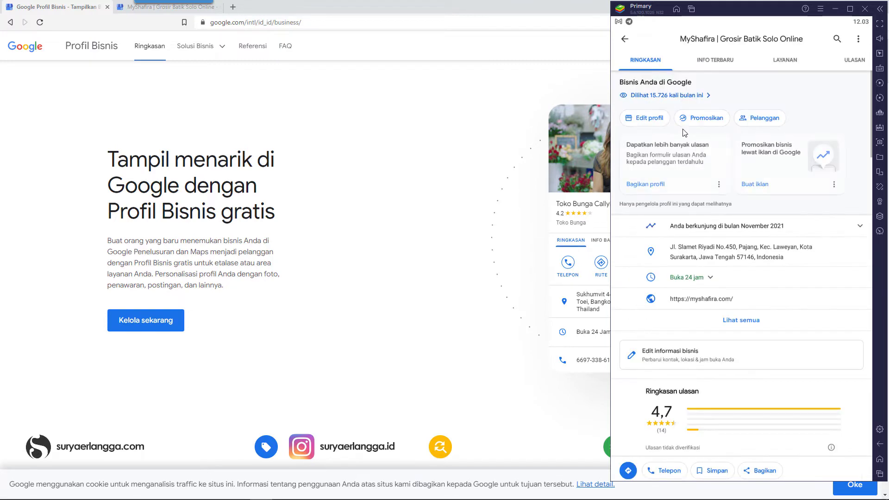
{"action": "scroll", "coordinate": [728, 224], "scroll_direction": "up", "scroll_amount": 3}
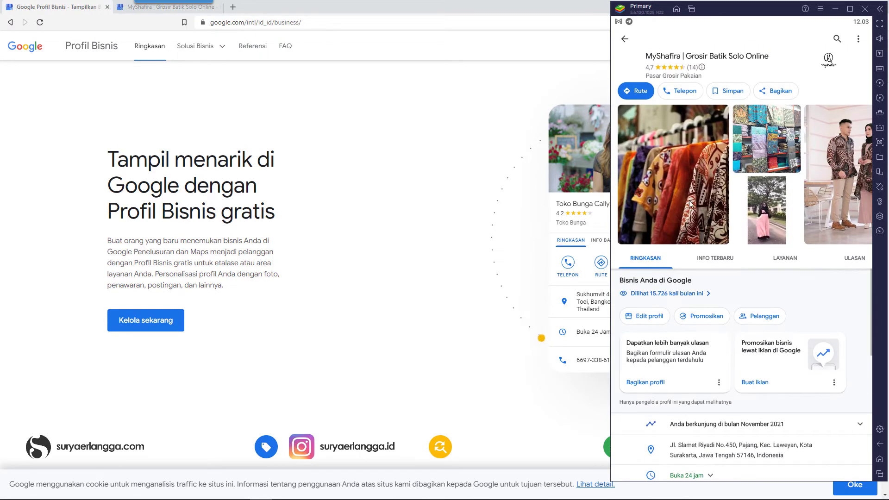
{"action": "scroll", "coordinate": [679, 195], "scroll_direction": "down", "scroll_amount": 3}
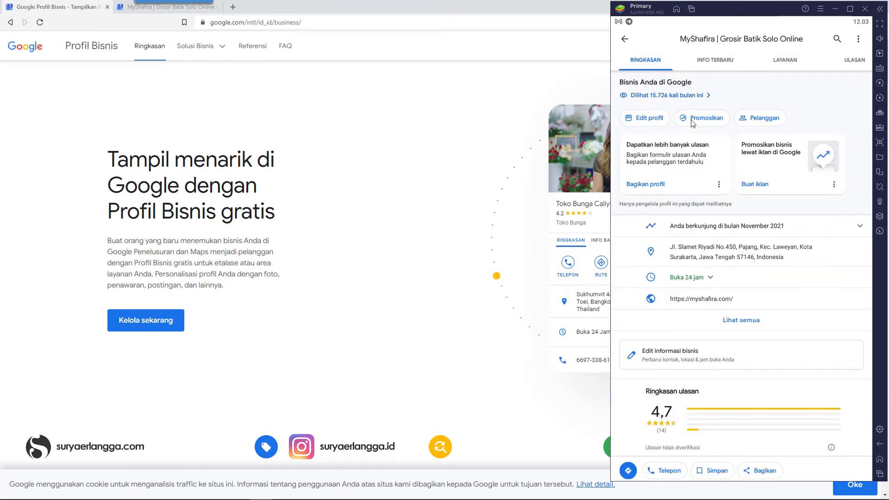
- Open the business information under Edit profil and read through its about, contact, location, opening hours and other details
{"action": "left_click", "coordinate": [648, 121]}
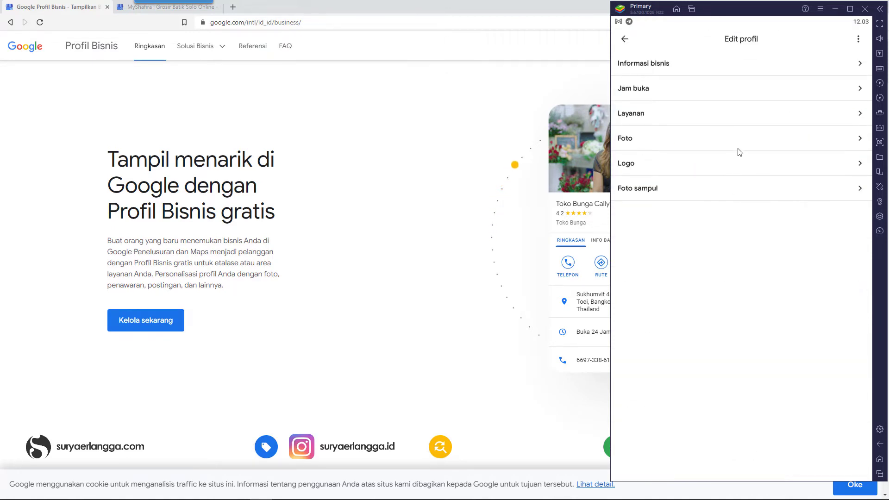
{"action": "left_click", "coordinate": [724, 71]}
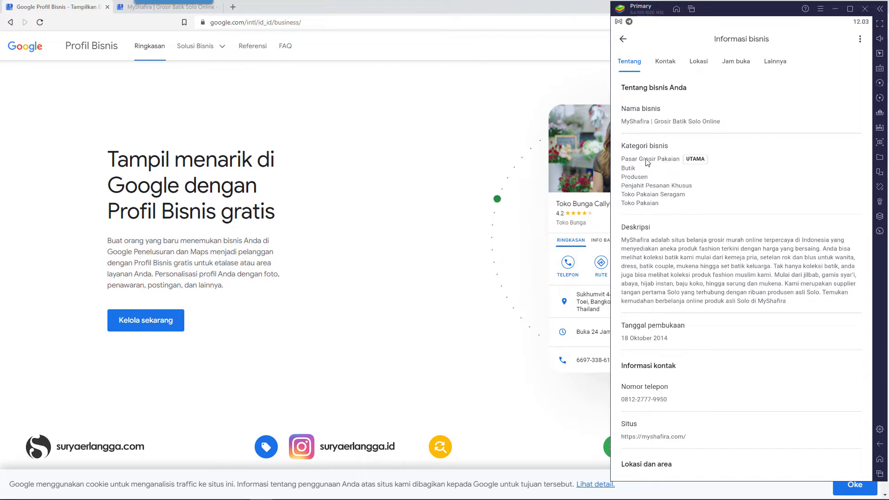
{"action": "scroll", "coordinate": [649, 165], "scroll_direction": "down", "scroll_amount": 4}
{"action": "scroll", "coordinate": [674, 142], "scroll_direction": "down", "scroll_amount": 4}
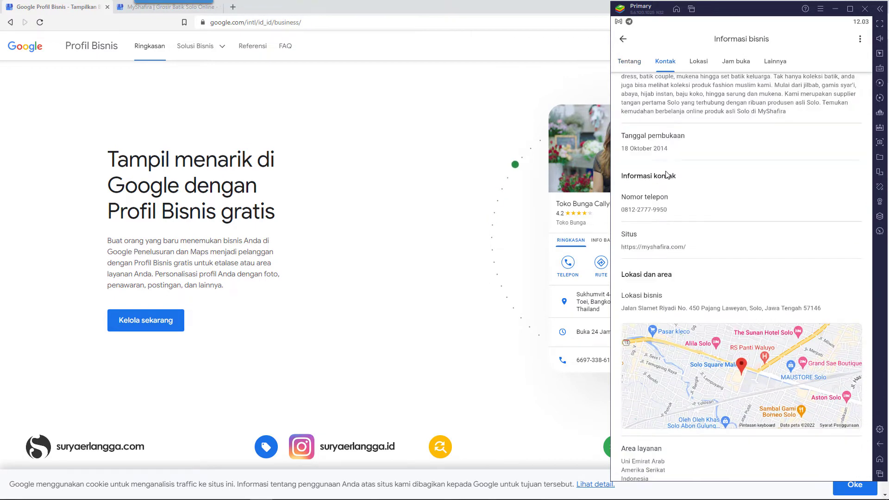
{"action": "scroll", "coordinate": [667, 141], "scroll_direction": "up", "scroll_amount": 2}
{"action": "scroll", "coordinate": [666, 141], "scroll_direction": "up", "scroll_amount": 5}
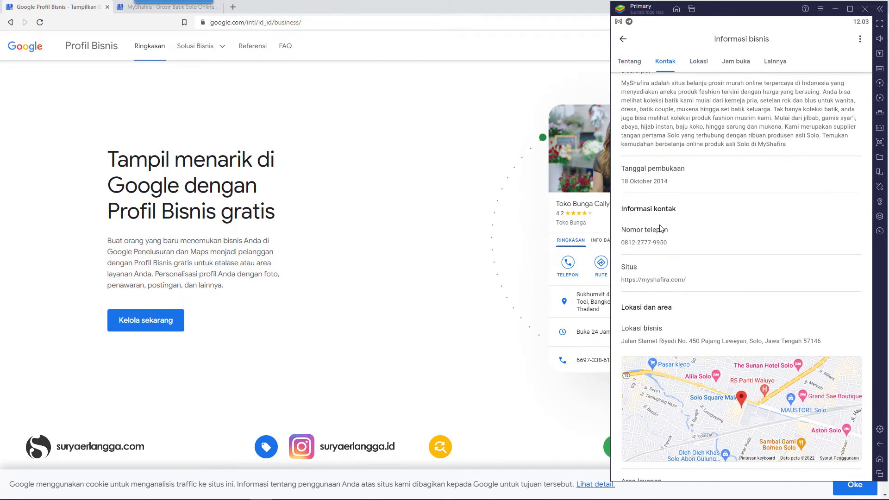
{"action": "scroll", "coordinate": [660, 222], "scroll_direction": "down", "scroll_amount": 7}
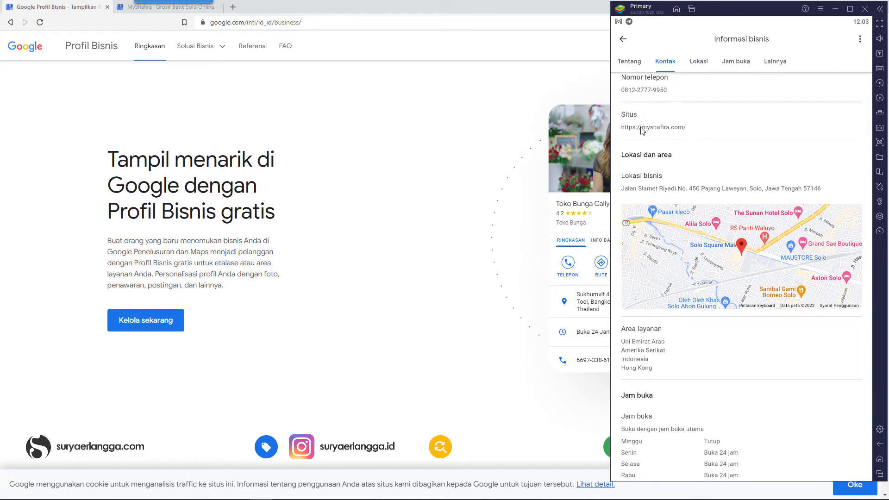
{"action": "scroll", "coordinate": [643, 131], "scroll_direction": "down", "scroll_amount": 5}
{"action": "scroll", "coordinate": [762, 196], "scroll_direction": "up", "scroll_amount": 3}
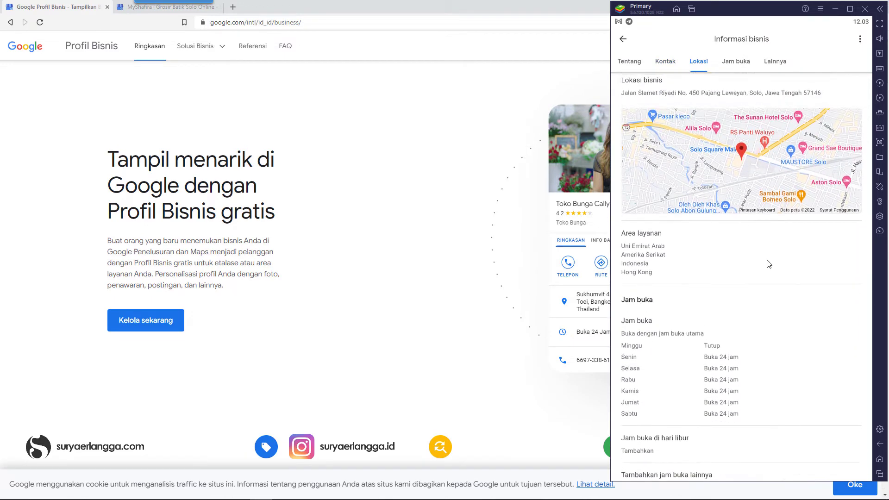
{"action": "scroll", "coordinate": [706, 246], "scroll_direction": "down", "scroll_amount": 3}
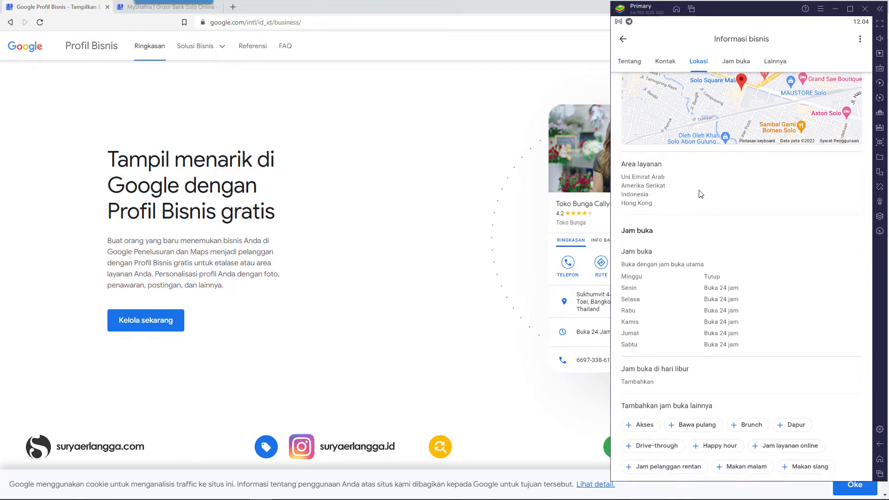
{"action": "scroll", "coordinate": [776, 226], "scroll_direction": "down", "scroll_amount": 4}
{"action": "scroll", "coordinate": [758, 269], "scroll_direction": "down", "scroll_amount": 4}
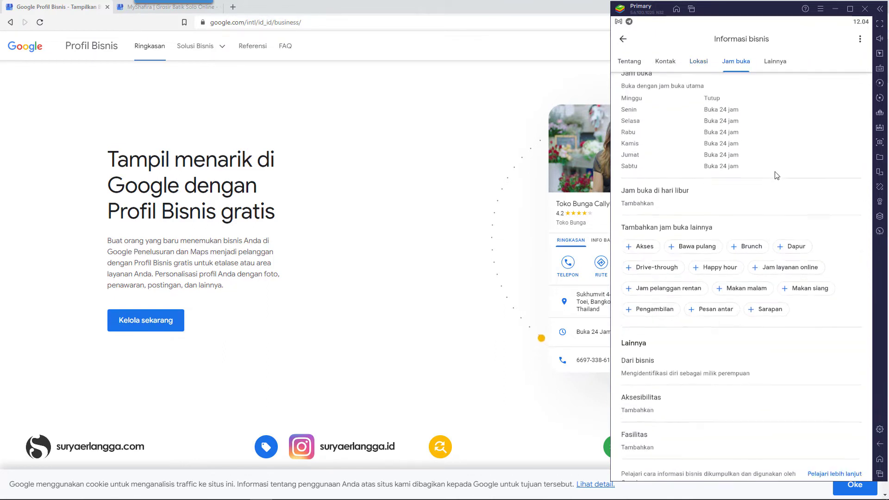
{"action": "scroll", "coordinate": [736, 366], "scroll_direction": "down", "scroll_amount": 1}
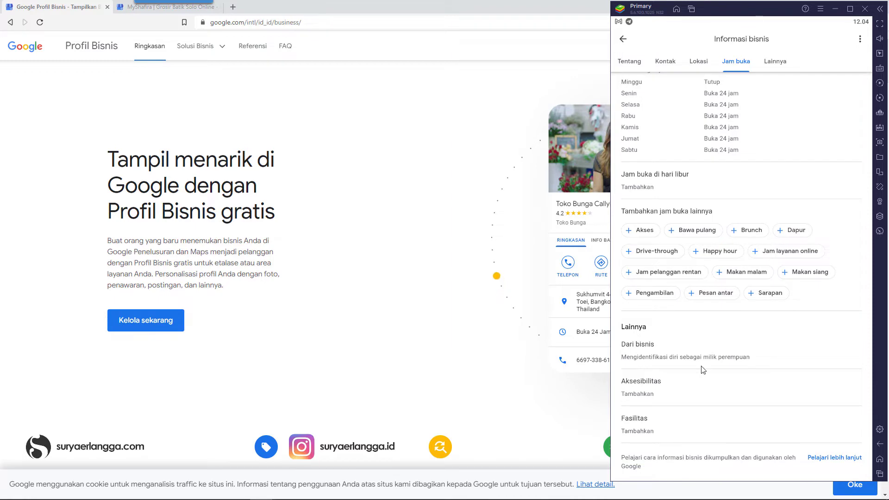
{"action": "scroll", "coordinate": [701, 367], "scroll_direction": "up", "scroll_amount": 20}
{"action": "scroll", "coordinate": [824, 106], "scroll_direction": "up", "scroll_amount": 5}
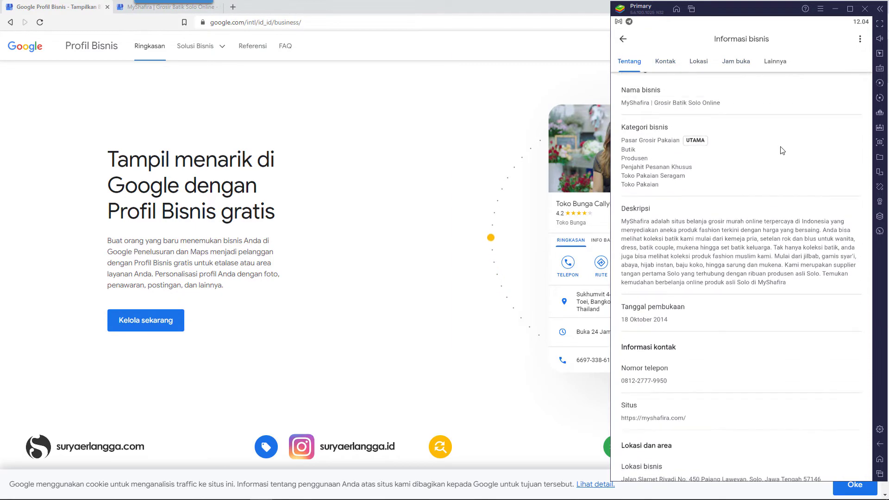
- View the edit fields for the business name and the business categories, and cancel each without changes
{"action": "left_click", "coordinate": [653, 122]}
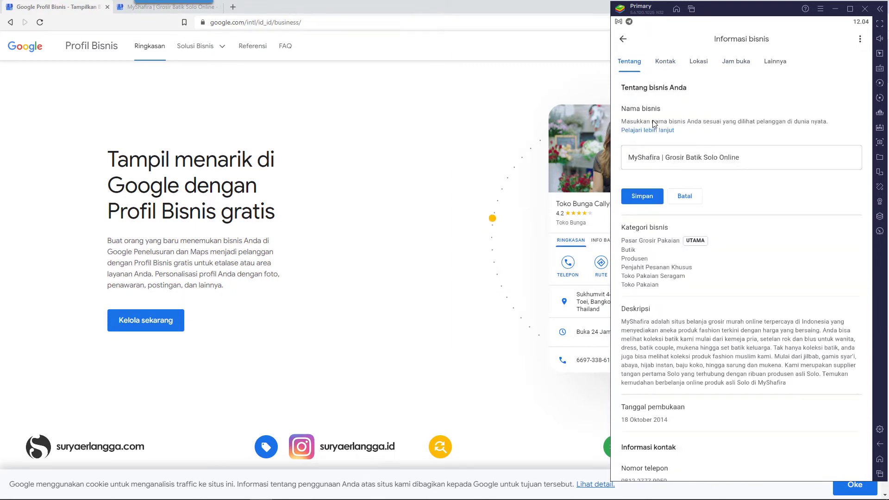
{"action": "left_click", "coordinate": [685, 198]}
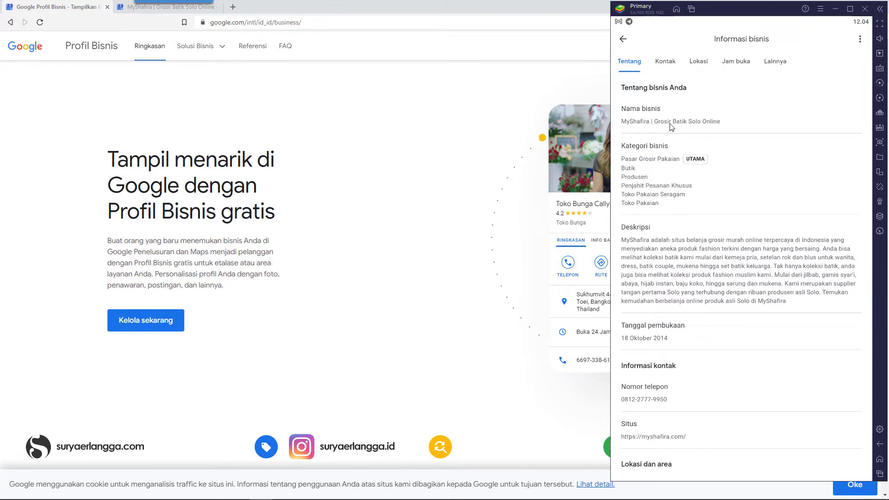
{"action": "left_click", "coordinate": [671, 124]}
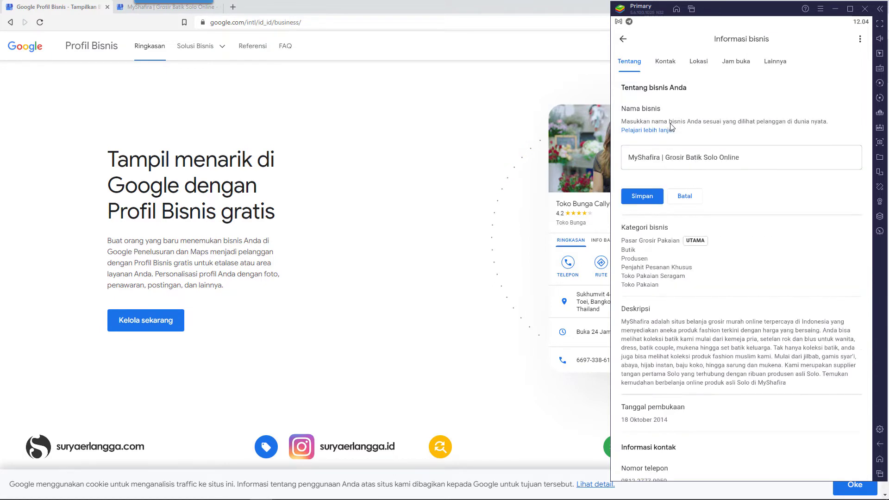
{"action": "left_click", "coordinate": [689, 196]}
{"action": "left_click", "coordinate": [666, 186]}
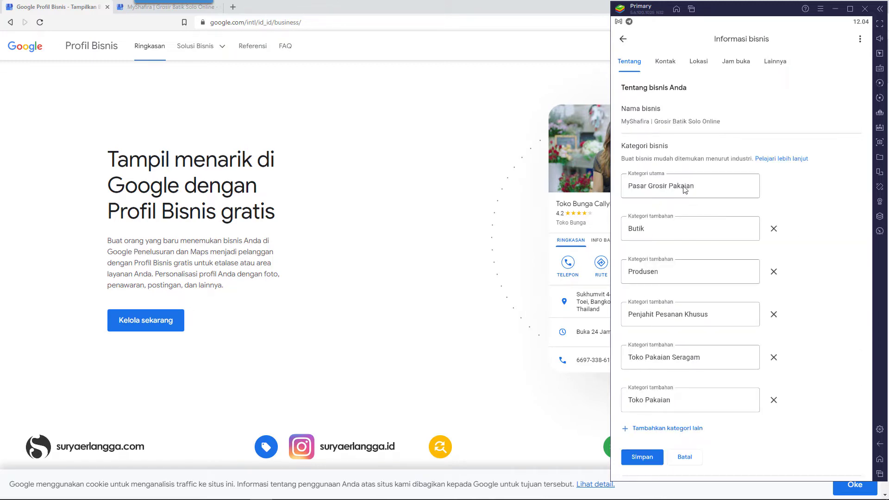
{"action": "left_click", "coordinate": [689, 459]}
- Go through the Kontak, Lokasi, Jam buka and Lainnya sections, and view the opening hours options available from Edit profil
{"action": "left_click", "coordinate": [670, 67]}
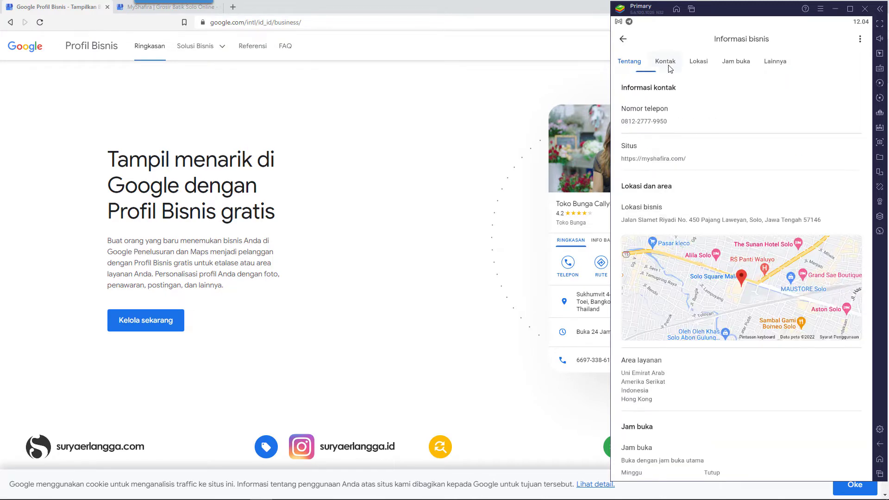
{"action": "left_click", "coordinate": [685, 70]}
{"action": "left_click", "coordinate": [736, 65]}
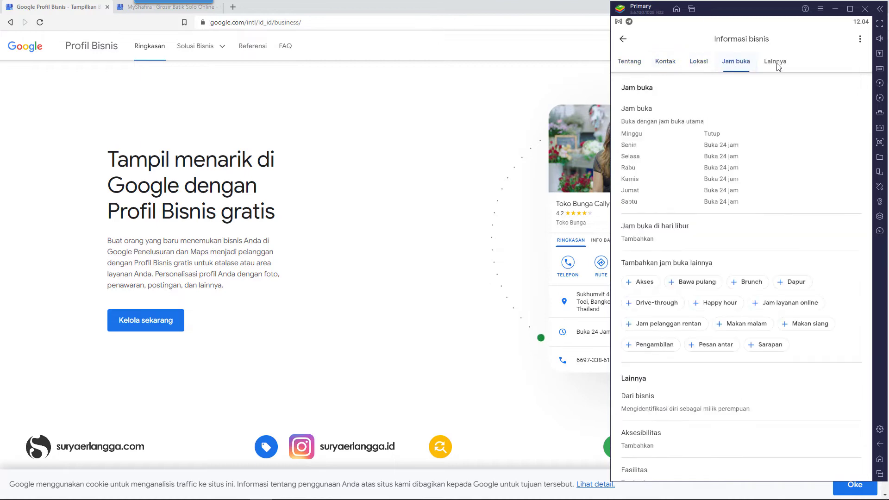
{"action": "left_click", "coordinate": [775, 62]}
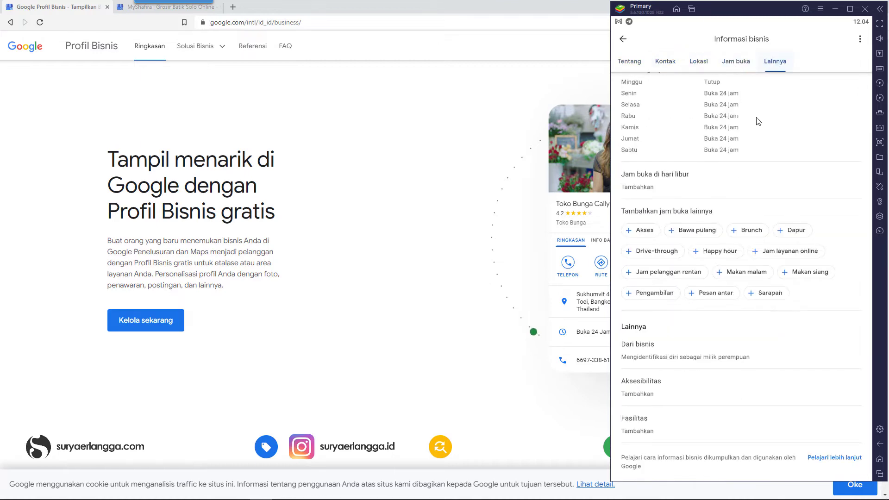
{"action": "left_click", "coordinate": [624, 39]}
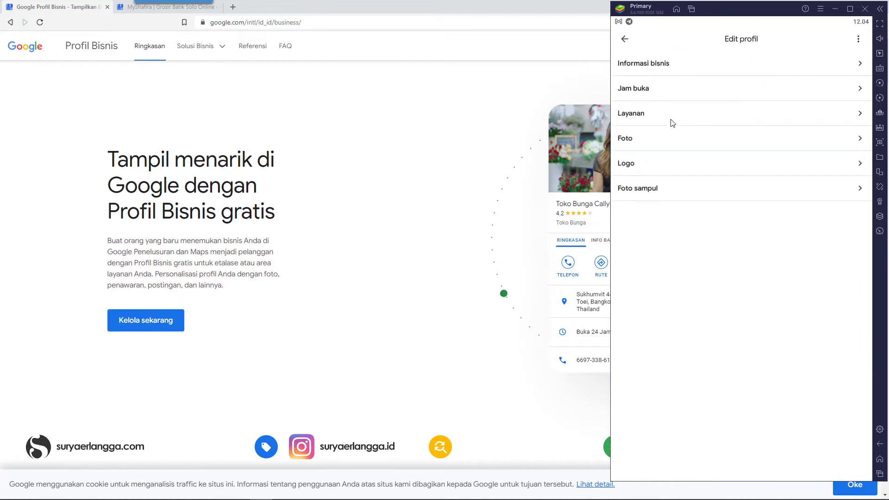
{"action": "left_click", "coordinate": [679, 93]}
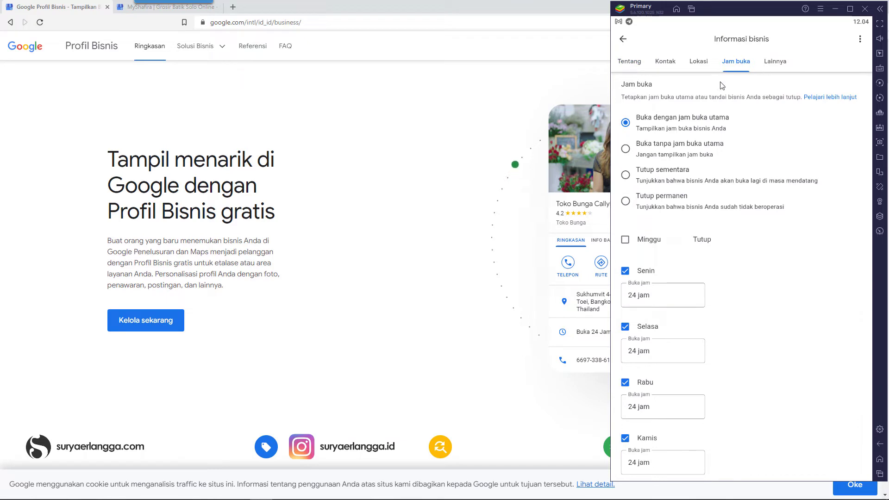
{"action": "left_click", "coordinate": [624, 42]}
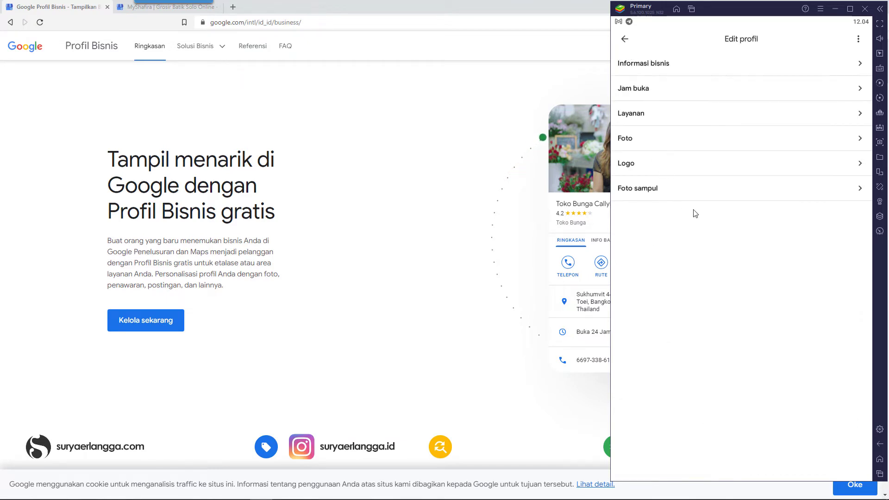
- View the cover photo upload screen, denying Maps access to device media, and return to the business profile overview
{"action": "left_click", "coordinate": [668, 191]}
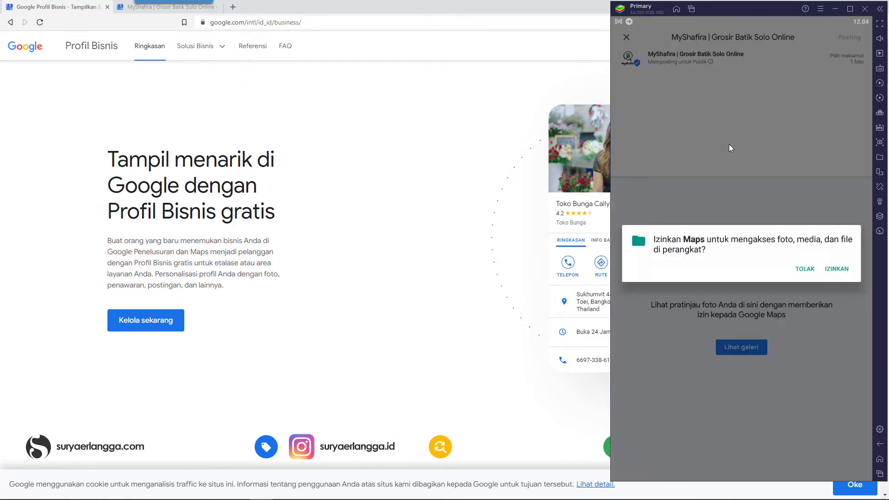
{"action": "left_click", "coordinate": [803, 269]}
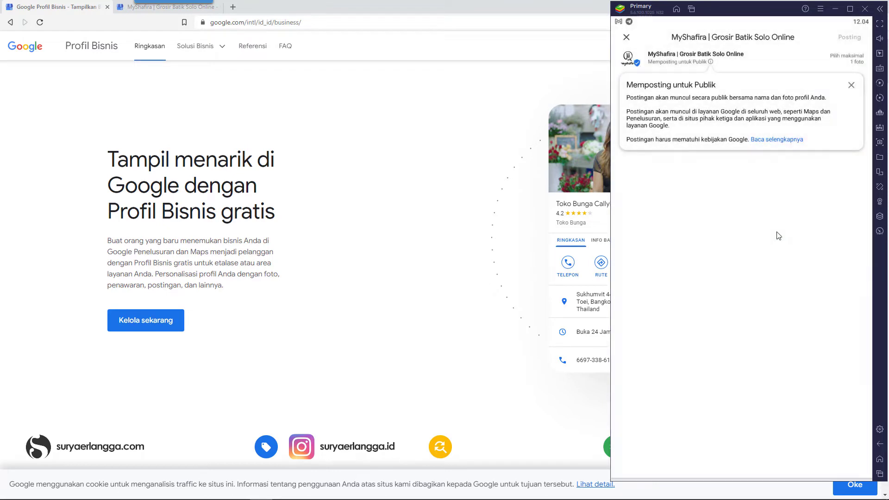
{"action": "left_click", "coordinate": [852, 86]}
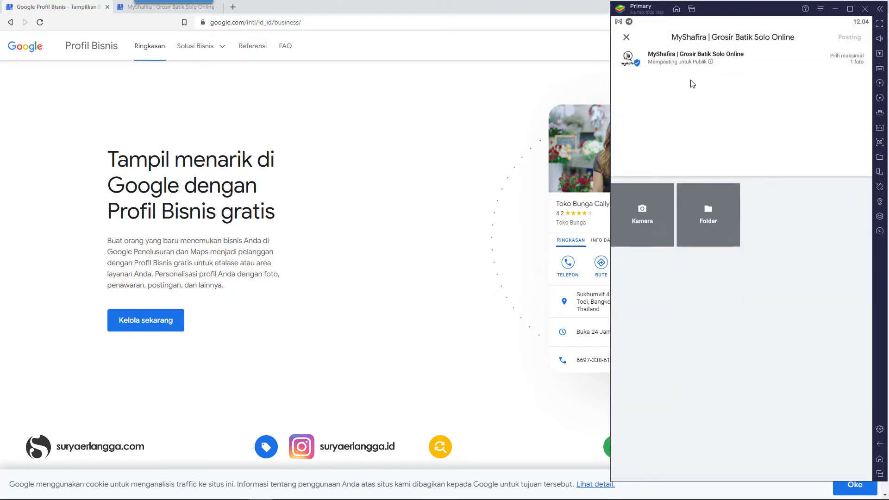
{"action": "left_click", "coordinate": [627, 38]}
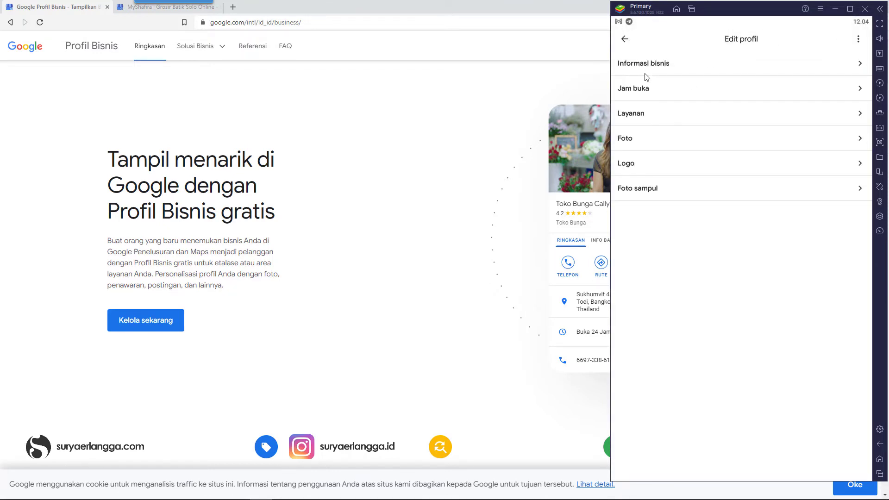
{"action": "left_click", "coordinate": [624, 39]}
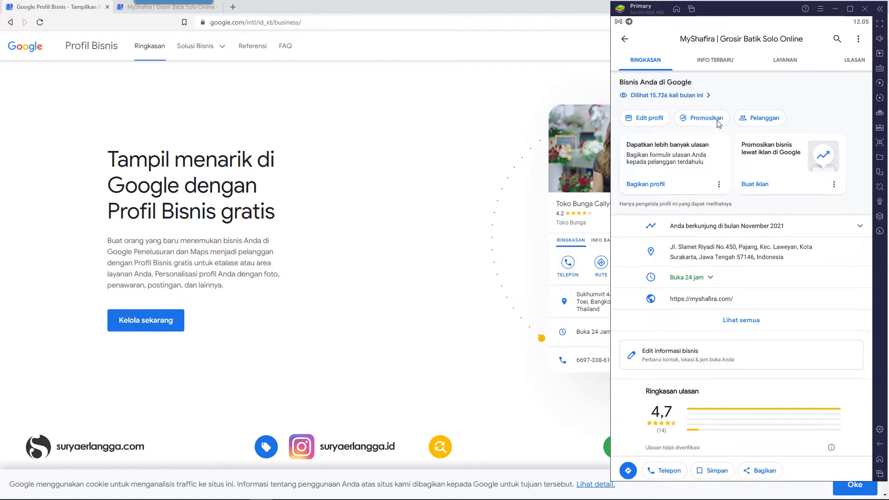
- View the customer reviews and the Pesan entry under Pelanggan, and return to the business profile overview
{"action": "left_click", "coordinate": [758, 119]}
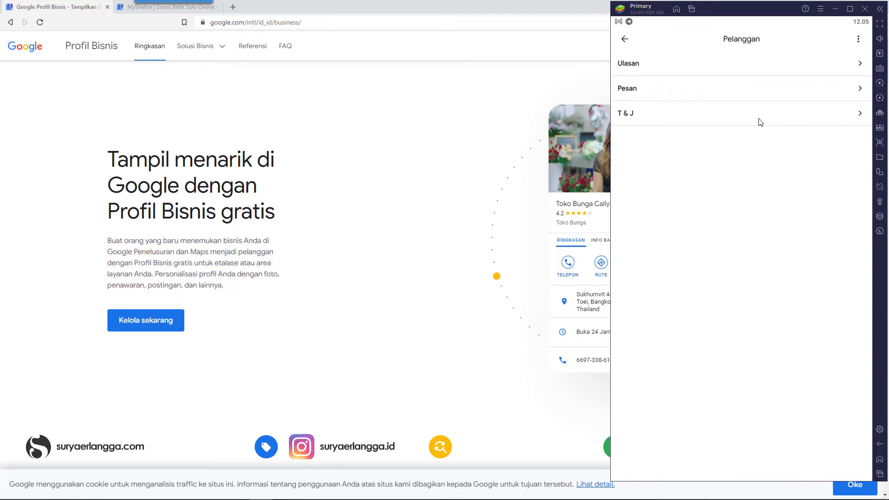
{"action": "left_click", "coordinate": [685, 68]}
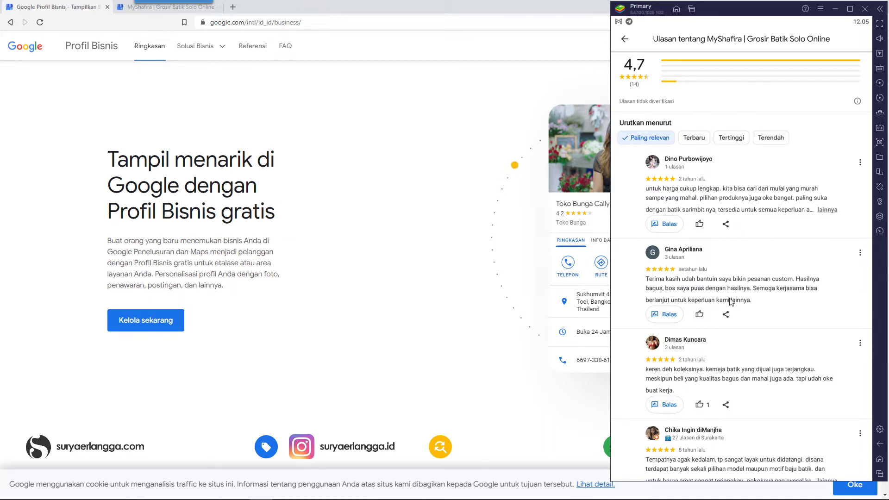
{"action": "left_click", "coordinate": [625, 40]}
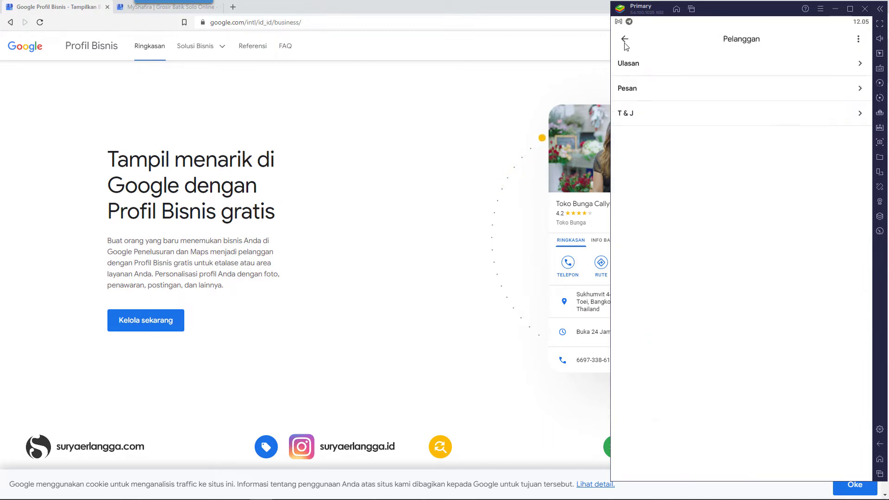
{"action": "left_click", "coordinate": [669, 93]}
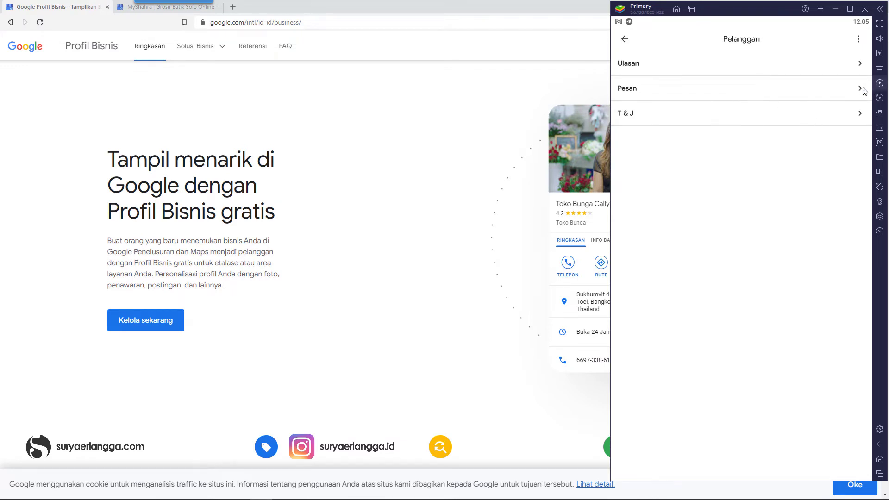
{"action": "left_click", "coordinate": [841, 93]}
{"action": "left_click", "coordinate": [625, 39]}
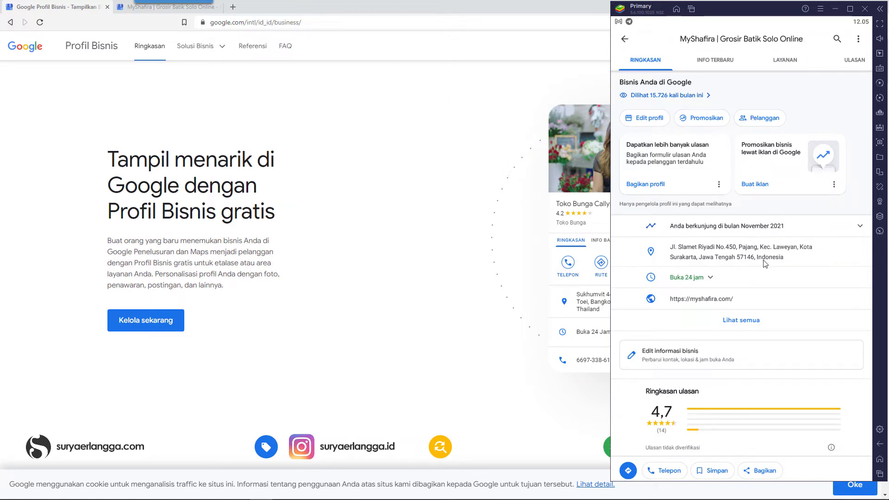
- Look through the Ringkasan overview of the business profile, including products, owner description, photos, popular times, questions and reviews
{"action": "scroll", "coordinate": [766, 264], "scroll_direction": "down", "scroll_amount": 10}
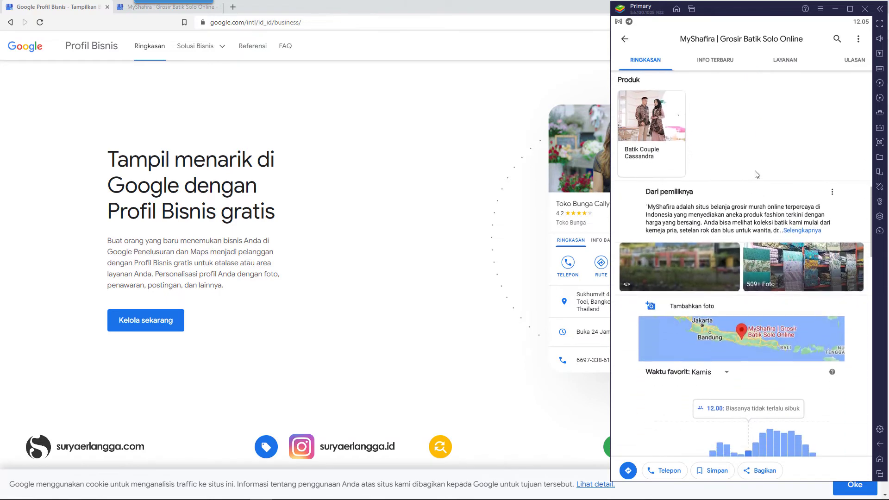
{"action": "scroll", "coordinate": [757, 174], "scroll_direction": "down", "scroll_amount": 8}
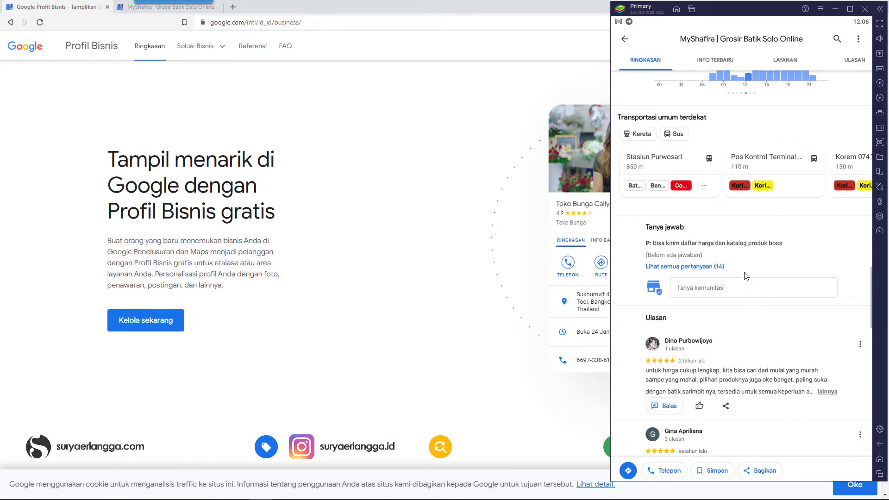
{"action": "scroll", "coordinate": [743, 255], "scroll_direction": "up", "scroll_amount": 15}
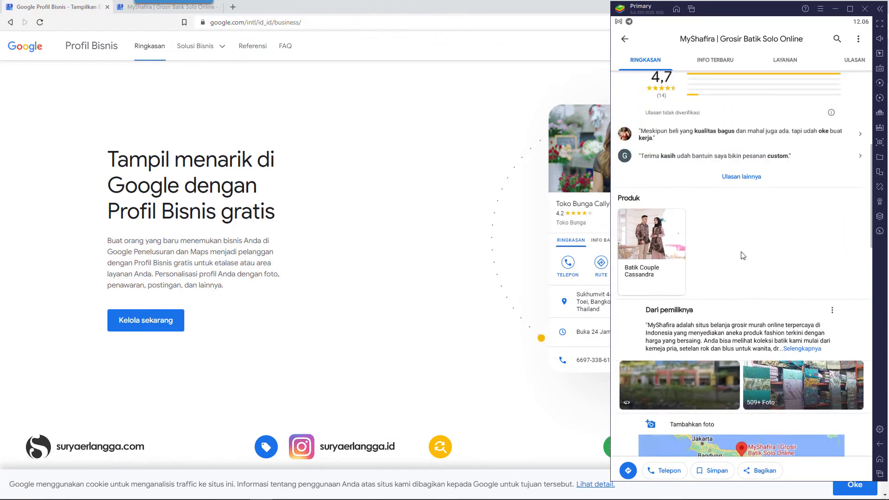
{"action": "scroll", "coordinate": [755, 193], "scroll_direction": "up", "scroll_amount": 5}
{"action": "scroll", "coordinate": [769, 194], "scroll_direction": "down", "scroll_amount": 3}
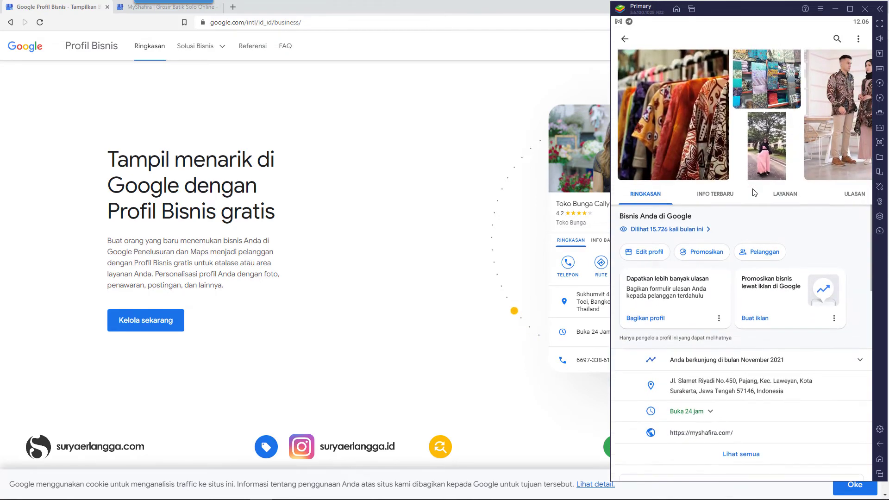
- View the owner's posts under Info Terbaru in Maps and compare them with the Pengelola Profil Bisnis dashboard in the browser
{"action": "left_click", "coordinate": [716, 60]}
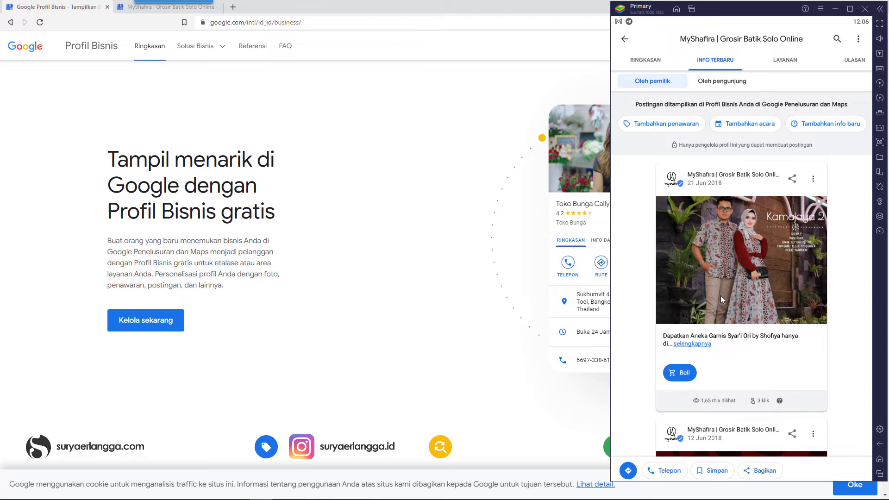
{"action": "left_click", "coordinate": [127, 8]}
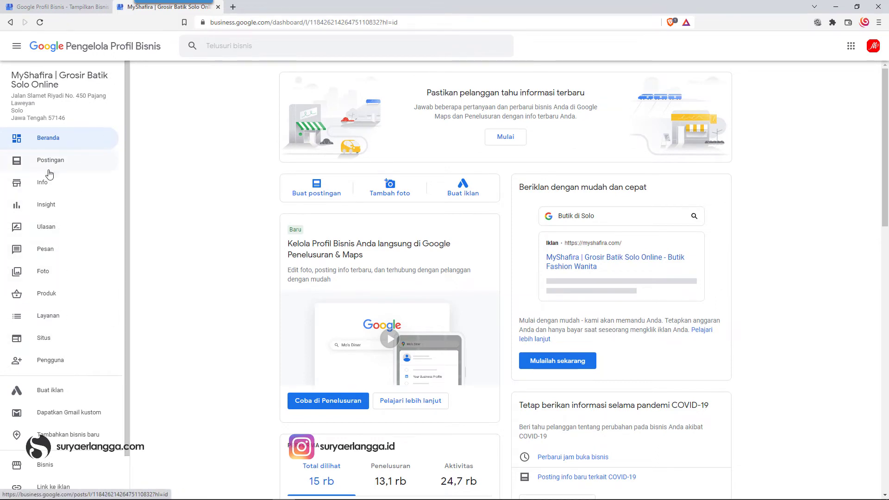
{"action": "key", "text": "alt+Tab"}
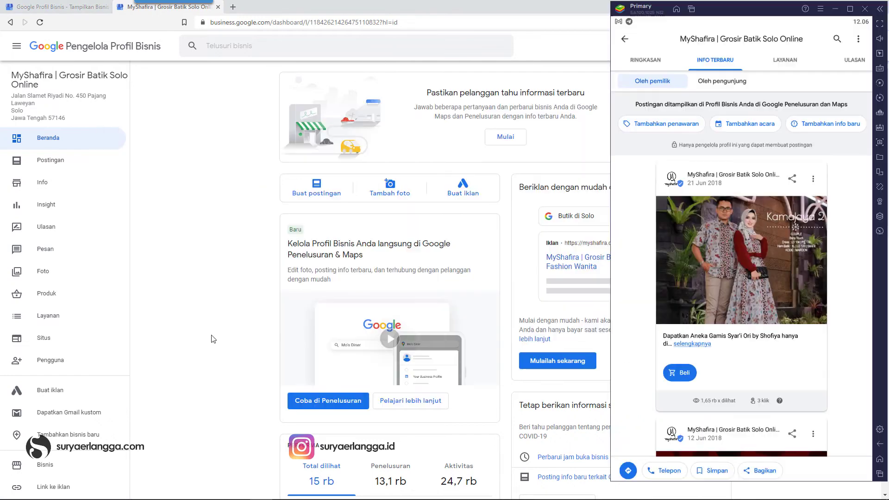
{"action": "scroll", "coordinate": [724, 140], "scroll_direction": "down", "scroll_amount": 5}
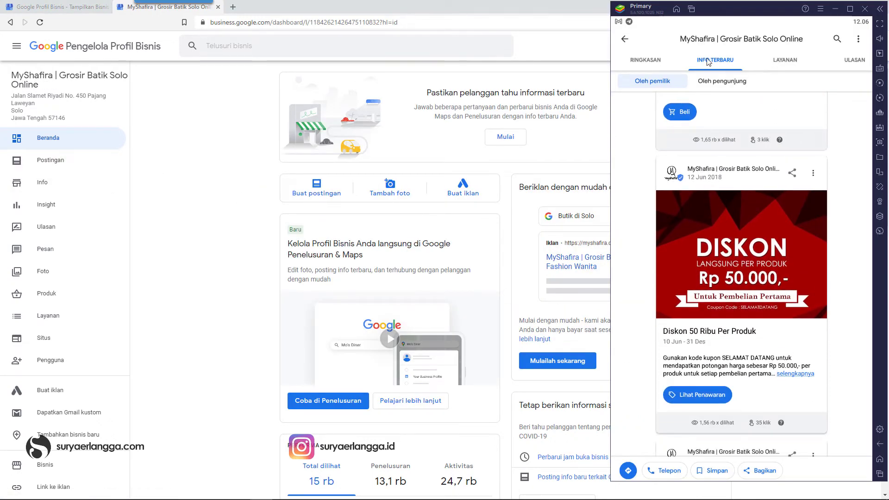
- Go through the Layanan, Ulasan, Foto and Tentang sections of the business profile in Maps, and return to the profile header
{"action": "left_click", "coordinate": [782, 62]}
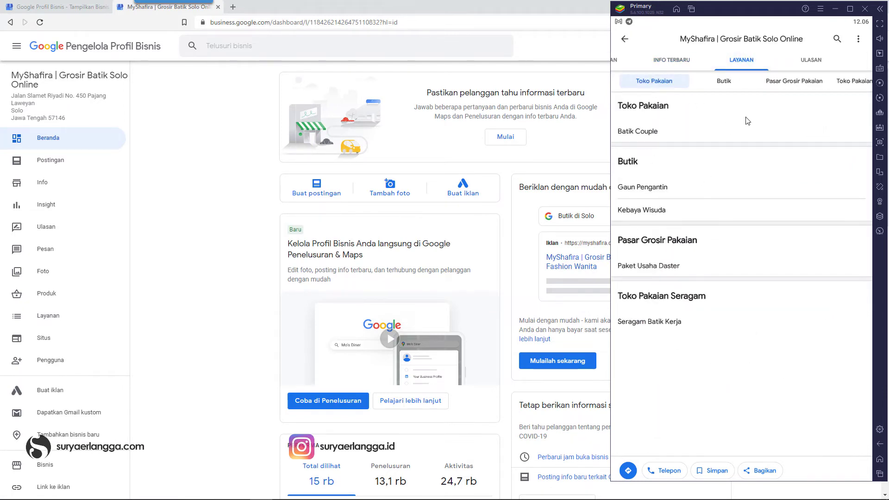
{"action": "left_click", "coordinate": [810, 64]}
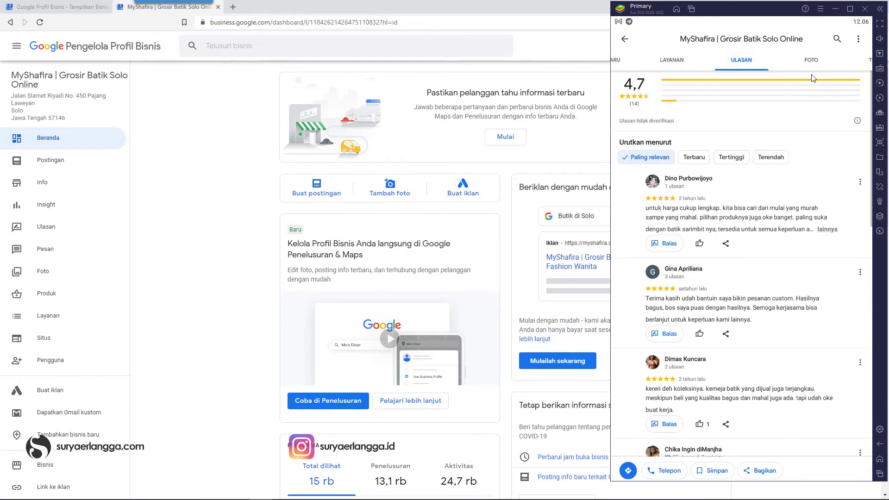
{"action": "left_click", "coordinate": [811, 62]}
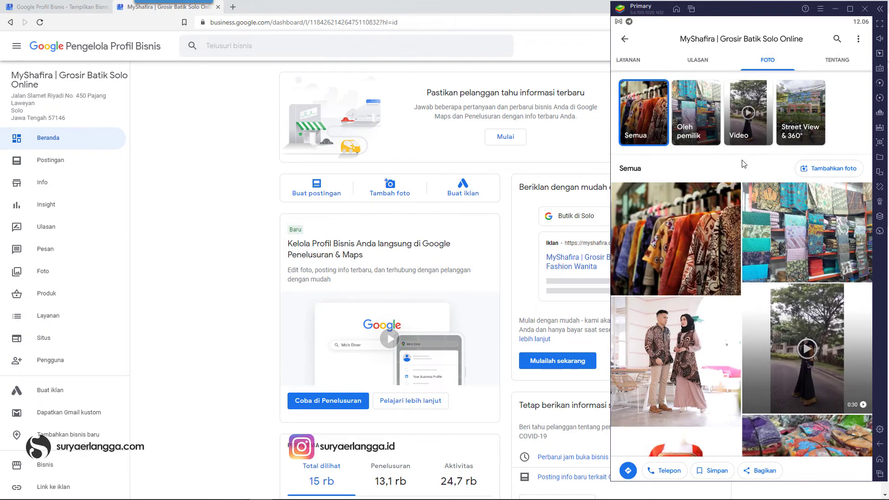
{"action": "scroll", "coordinate": [726, 176], "scroll_direction": "down", "scroll_amount": 10}
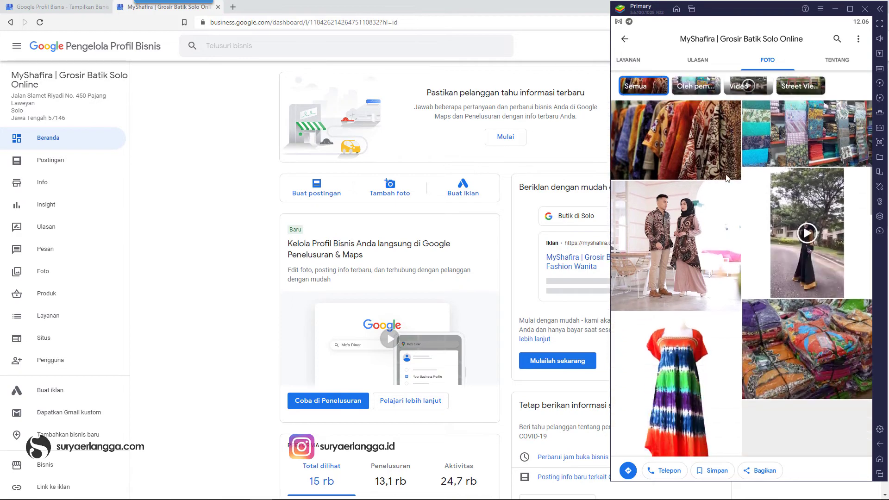
{"action": "scroll", "coordinate": [727, 174], "scroll_direction": "up", "scroll_amount": 5}
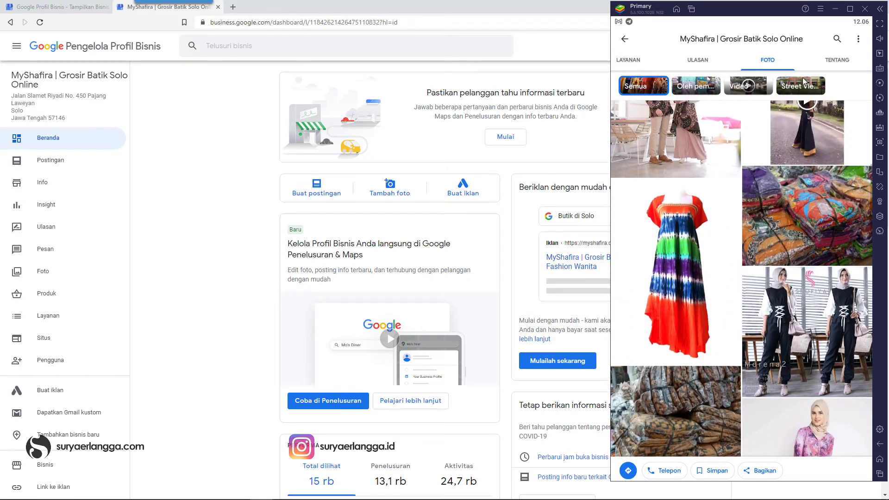
{"action": "left_click", "coordinate": [810, 64]}
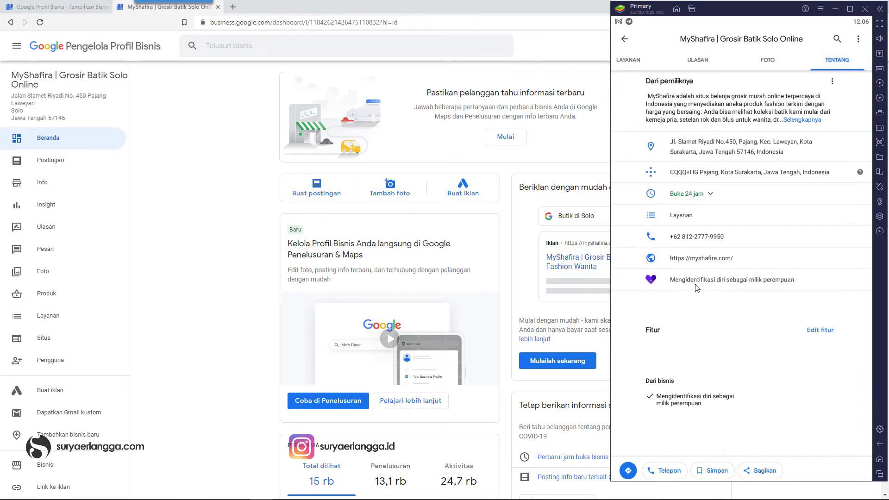
{"action": "scroll", "coordinate": [725, 281], "scroll_direction": "up", "scroll_amount": 10}
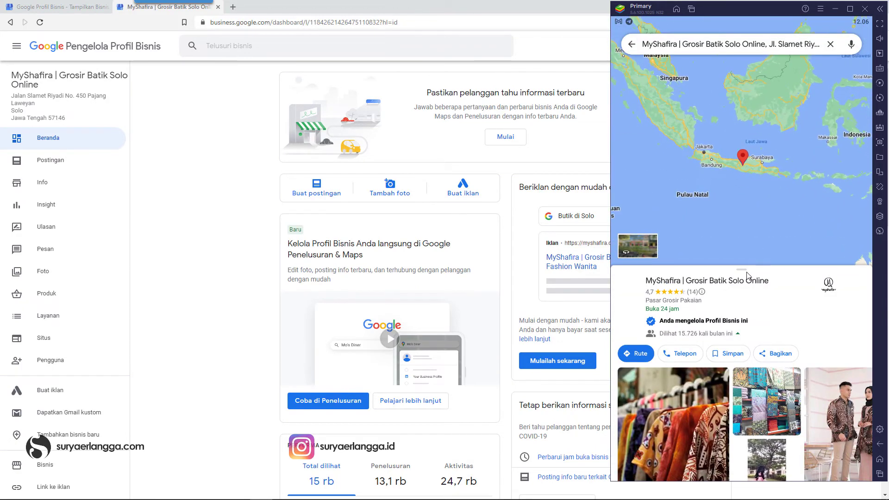
{"action": "left_click_drag", "start_coordinate": [749, 276], "coordinate": [760, 159]}
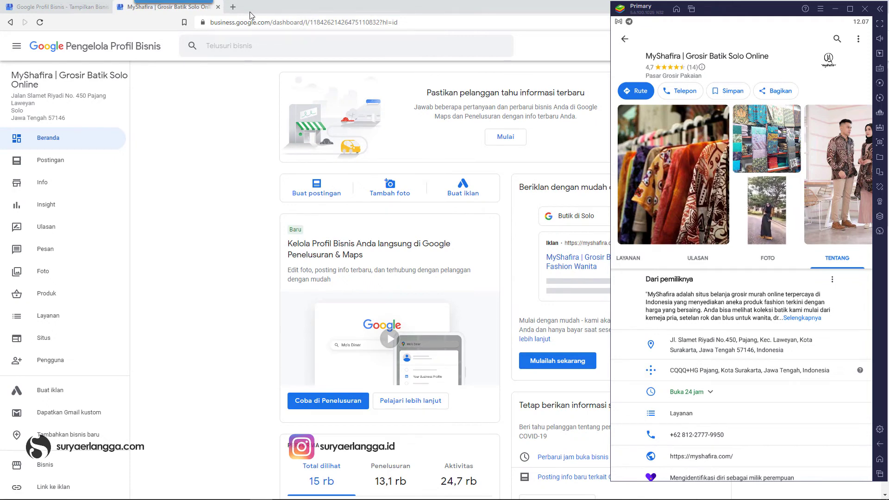
- Open google.co.id in a new browser tab and search for "grosir batik solo"
{"action": "left_click", "coordinate": [233, 7]}
{"action": "type", "text": "google.co.id"}
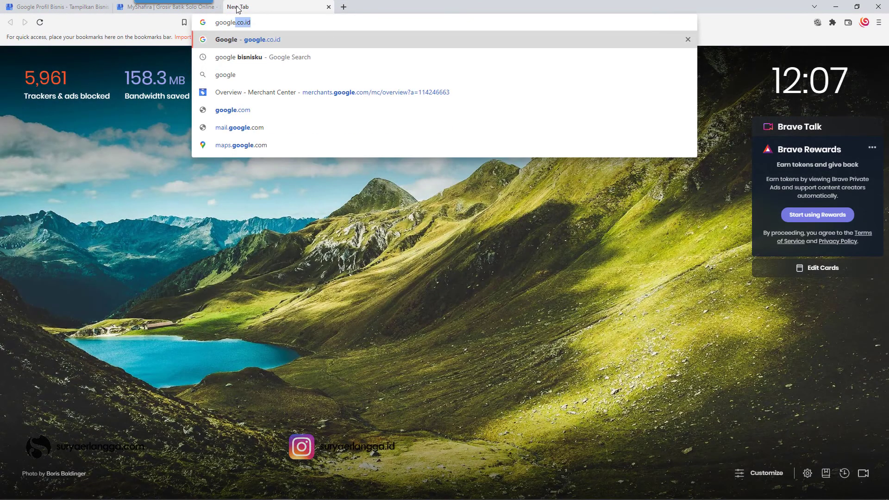
{"action": "key", "text": "Return"}
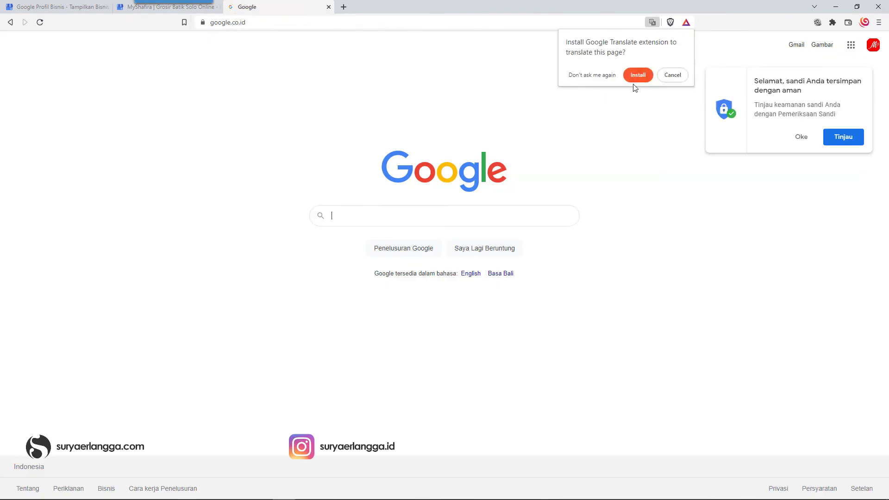
{"action": "left_click", "coordinate": [636, 85]}
{"action": "left_click", "coordinate": [435, 214]}
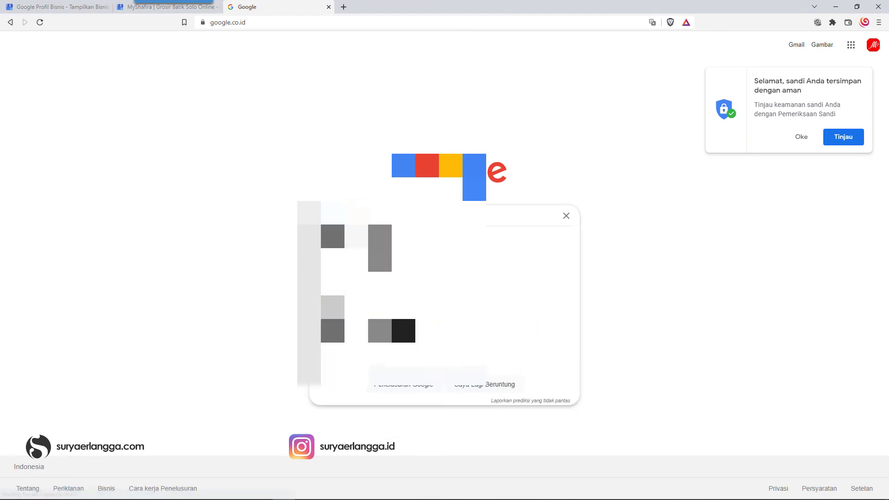
{"action": "key", "text": "Return"}
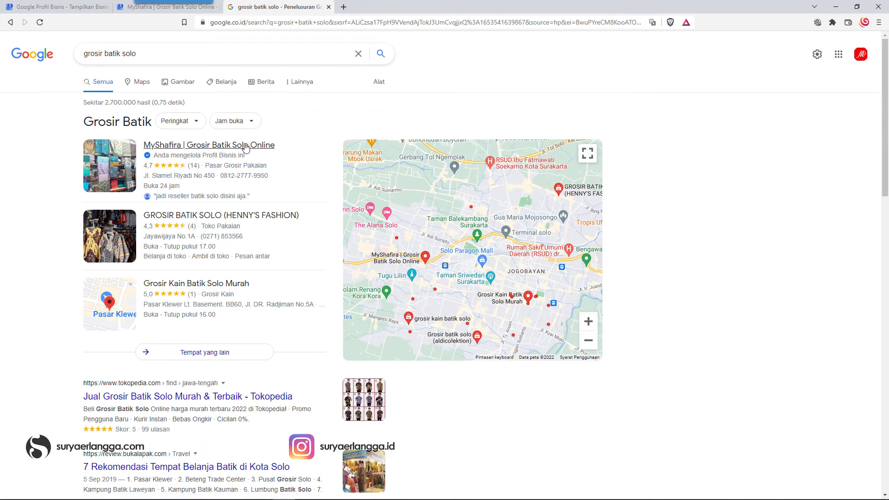
- Open profile management for the MyShafira | Grosir Batik Solo Online listing in Google Search and show its Edit profil options
{"action": "left_click", "coordinate": [220, 147]}
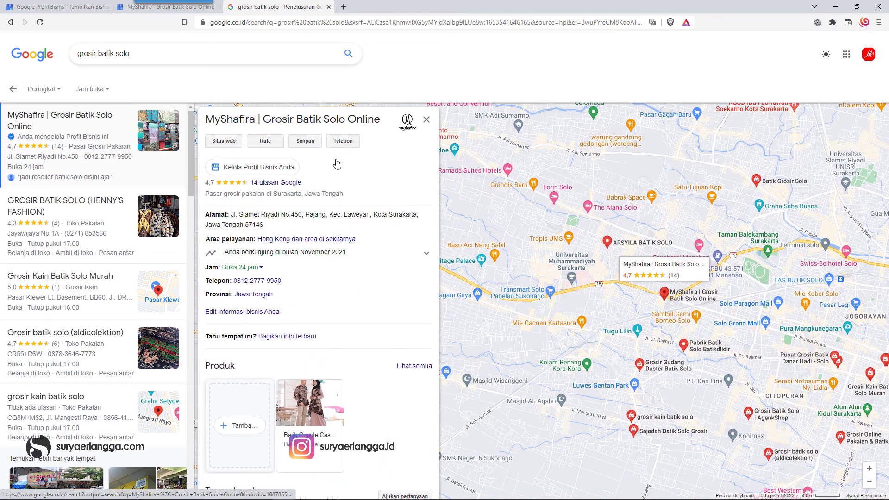
{"action": "left_click", "coordinate": [268, 169]}
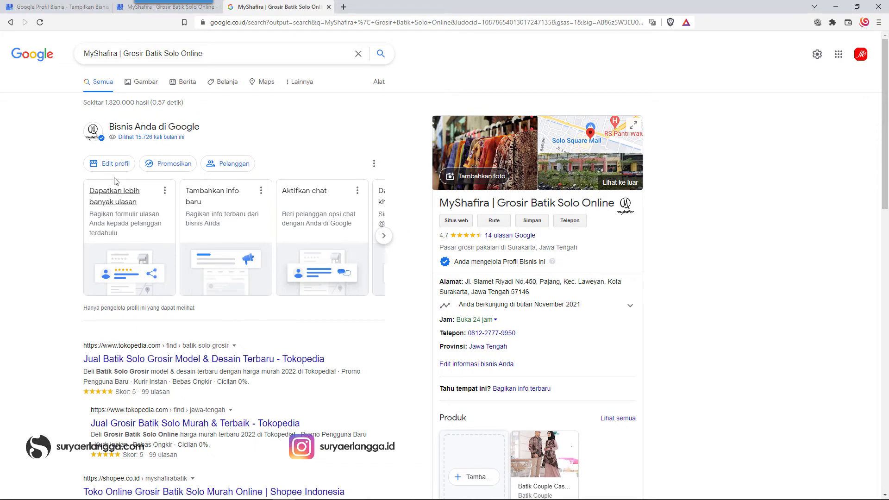
{"action": "left_click", "coordinate": [115, 164]}
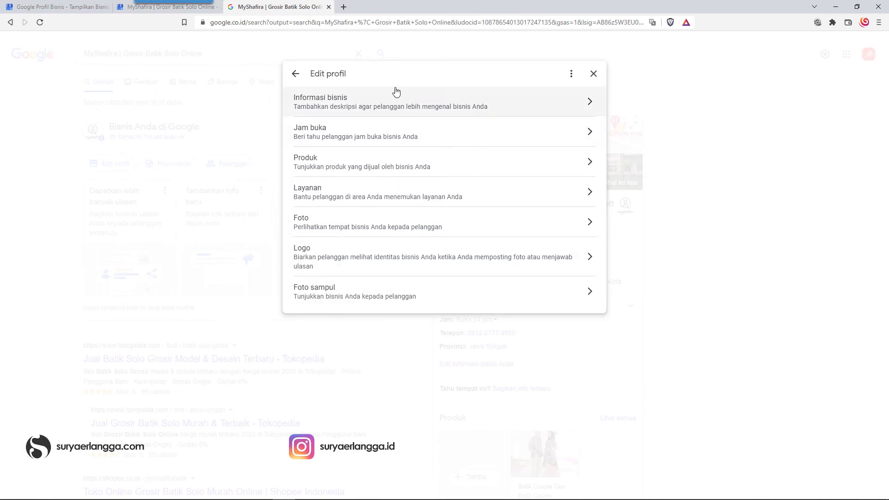
- Read through Informasi bisnis from the business description to the opening hours, and close the profile editor without changes
{"action": "left_click", "coordinate": [346, 115]}
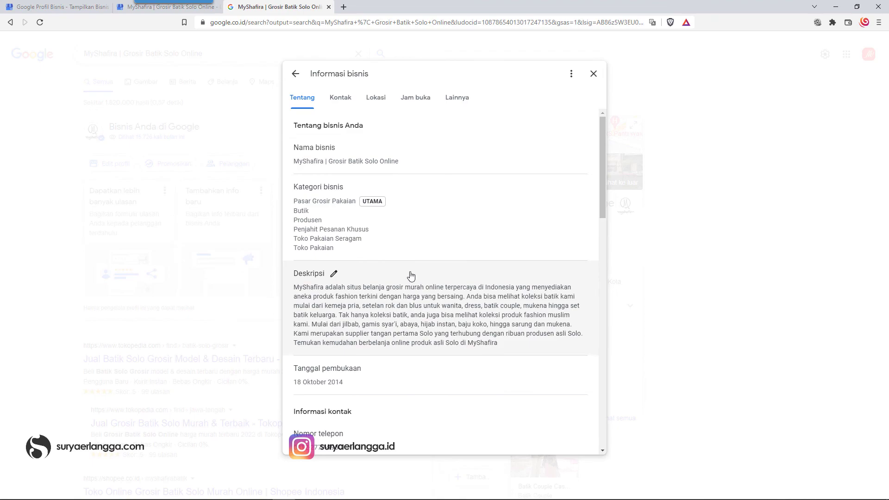
{"action": "scroll", "coordinate": [411, 276], "scroll_direction": "down", "scroll_amount": 7}
{"action": "scroll", "coordinate": [410, 271], "scroll_direction": "down", "scroll_amount": 5}
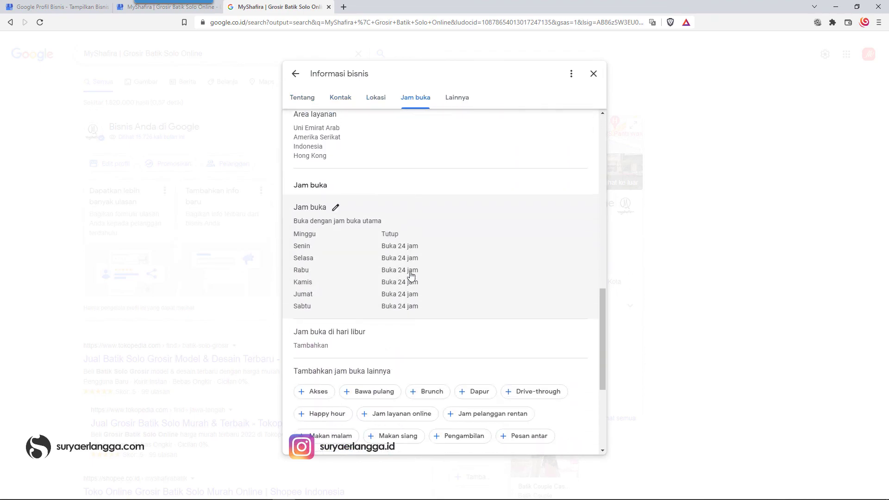
{"action": "left_click", "coordinate": [298, 95]}
{"action": "left_click", "coordinate": [295, 73]}
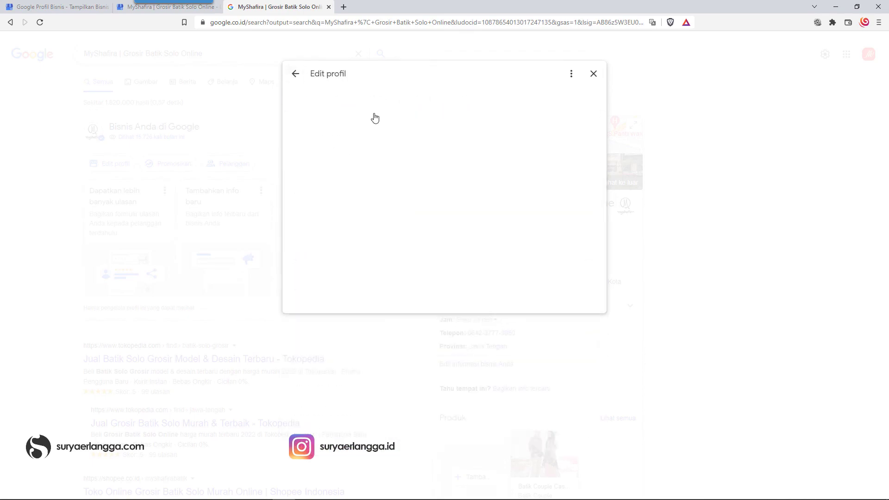
{"action": "left_click", "coordinate": [591, 80]}
- Look over the business management area in the search results, view the Pelanggan options, and return to the results page
{"action": "scroll", "coordinate": [289, 275], "scroll_direction": "down", "scroll_amount": 3}
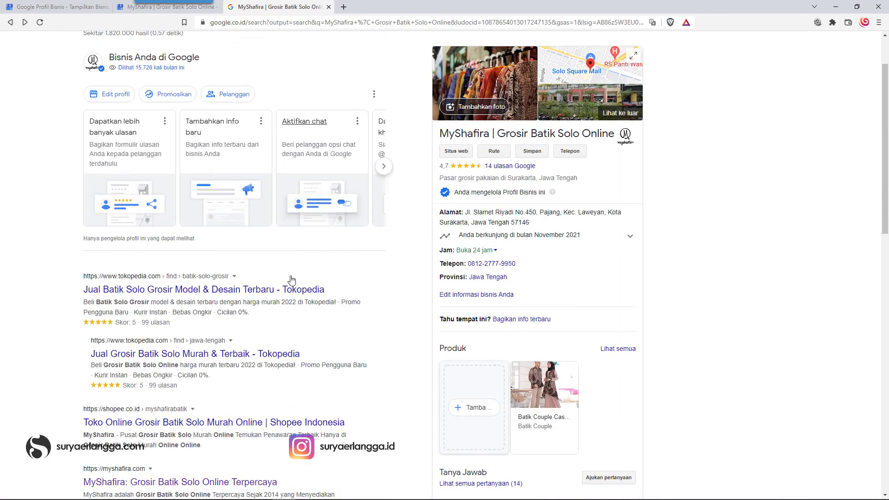
{"action": "scroll", "coordinate": [334, 280], "scroll_direction": "up", "scroll_amount": 3}
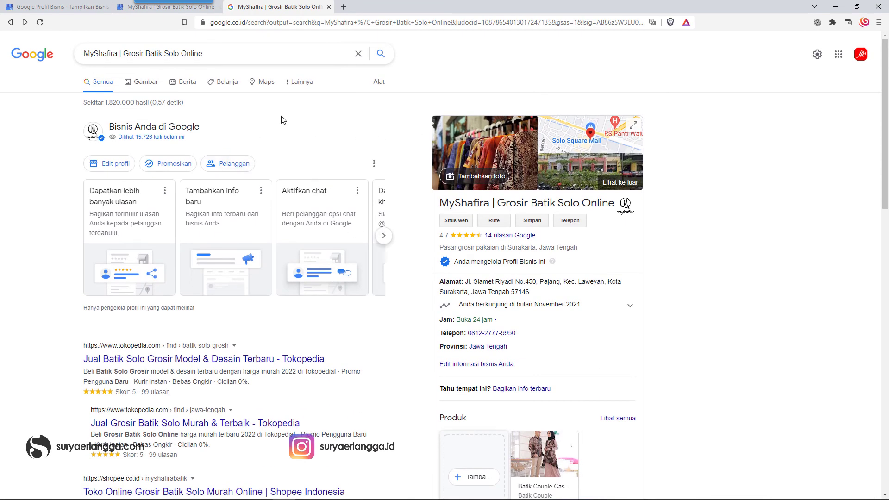
{"action": "left_click", "coordinate": [229, 169]}
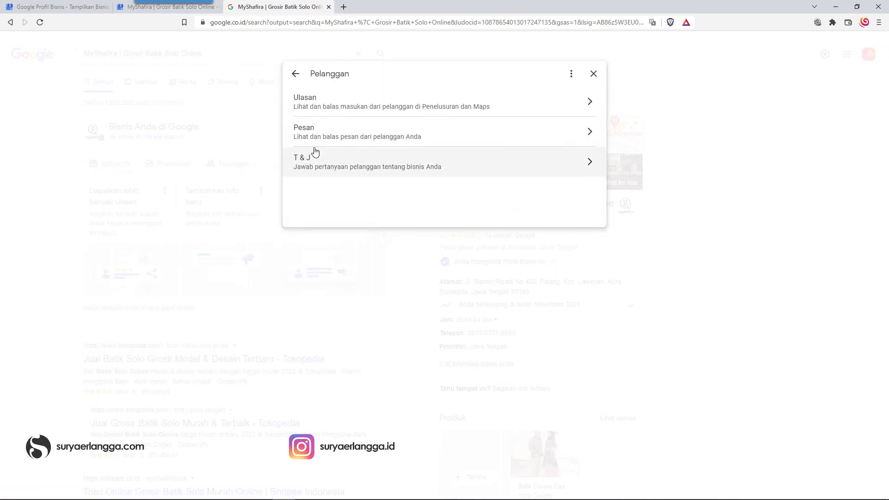
{"action": "left_click", "coordinate": [296, 75]}
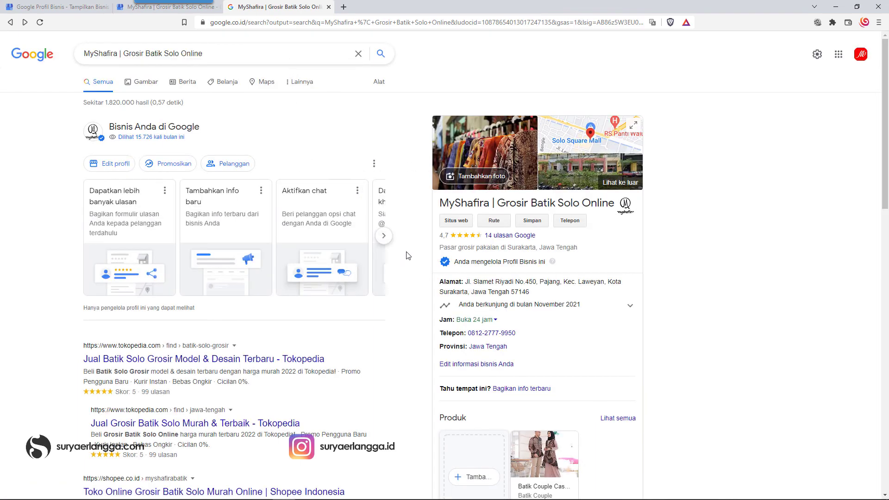